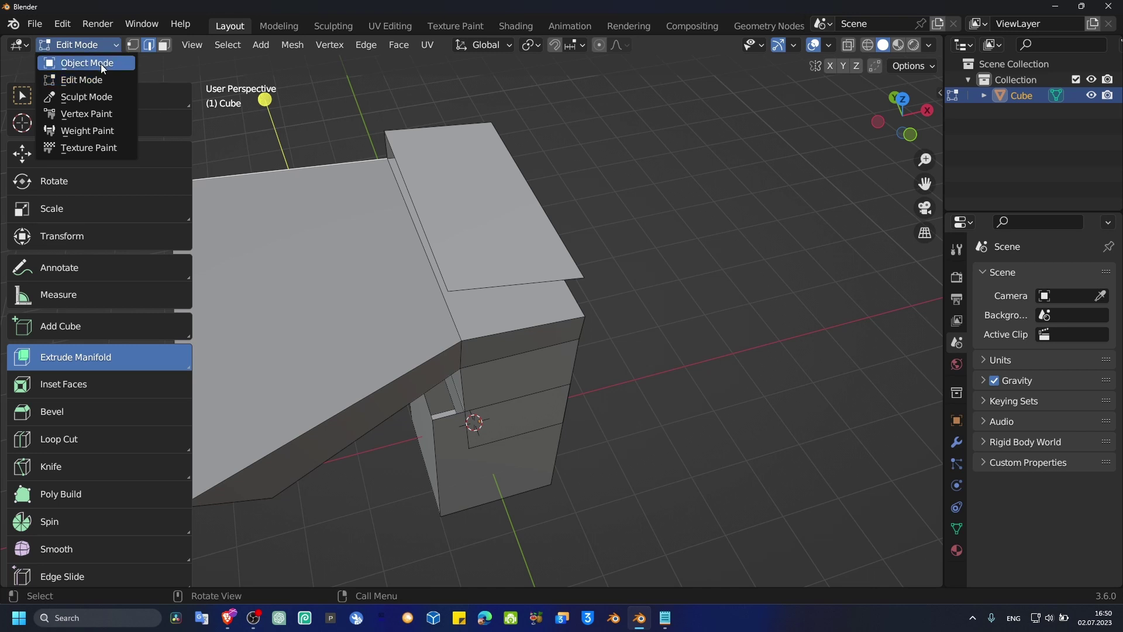
# Switch the cube back and forth between Object Mode and Edit Mode, finishing in Edit Mode.
pyautogui.click(100, 65)
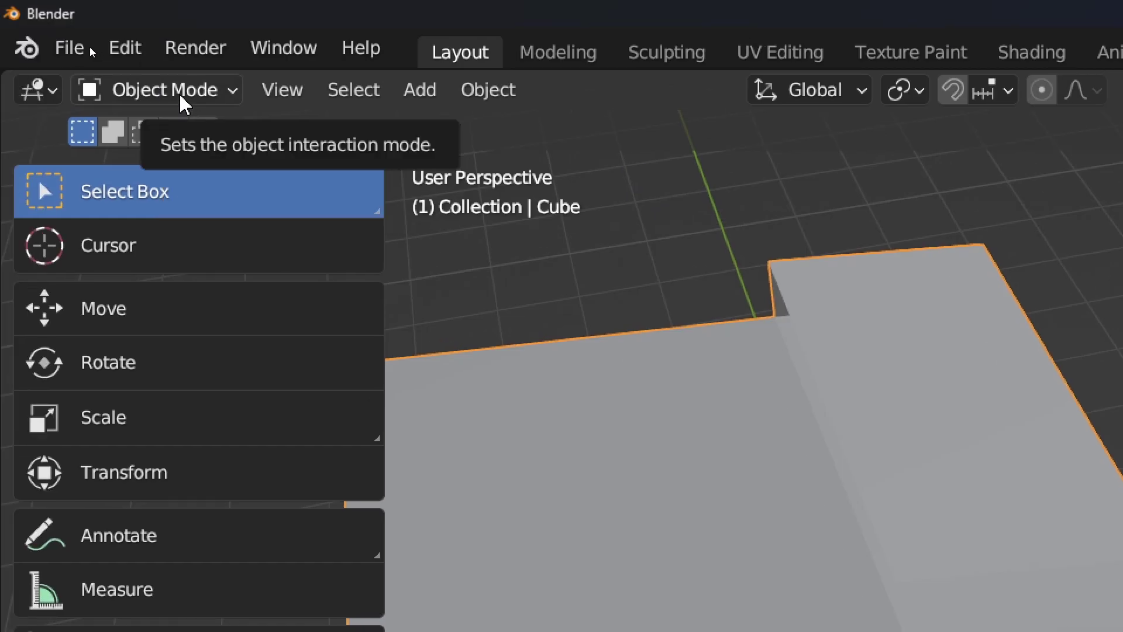
pyautogui.click(184, 105)
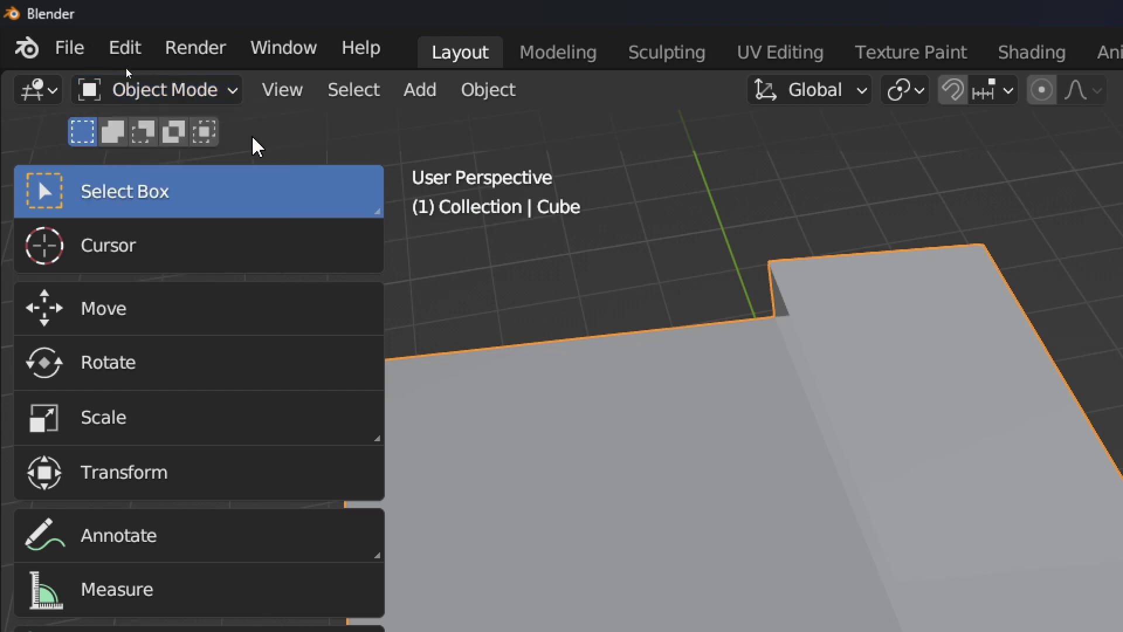
pyautogui.press('Tab')
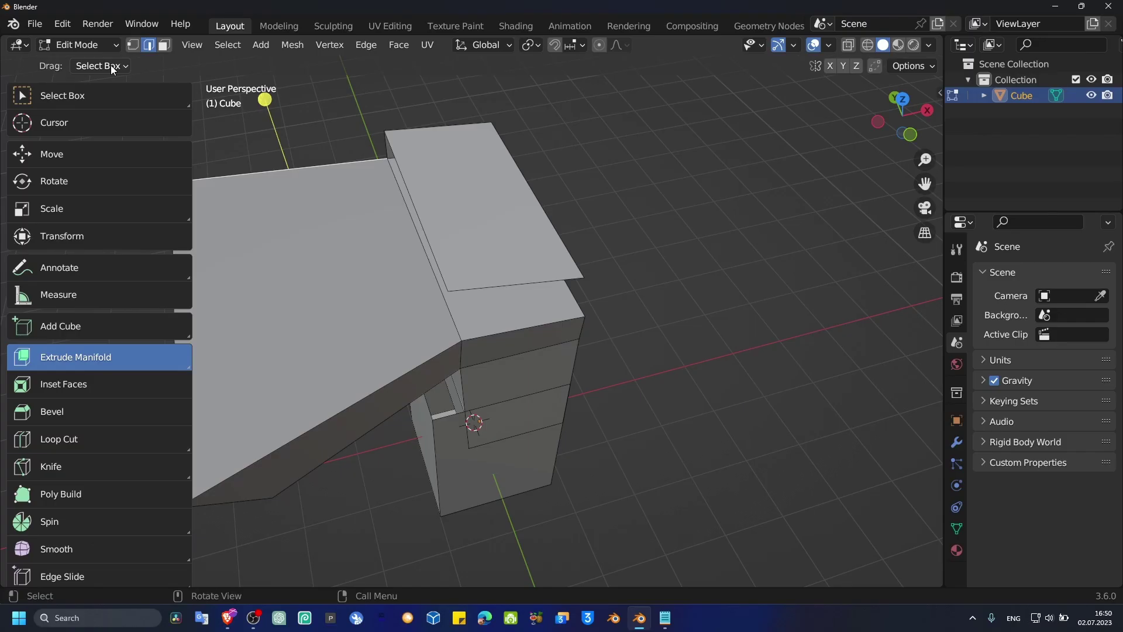
pyautogui.click(97, 46)
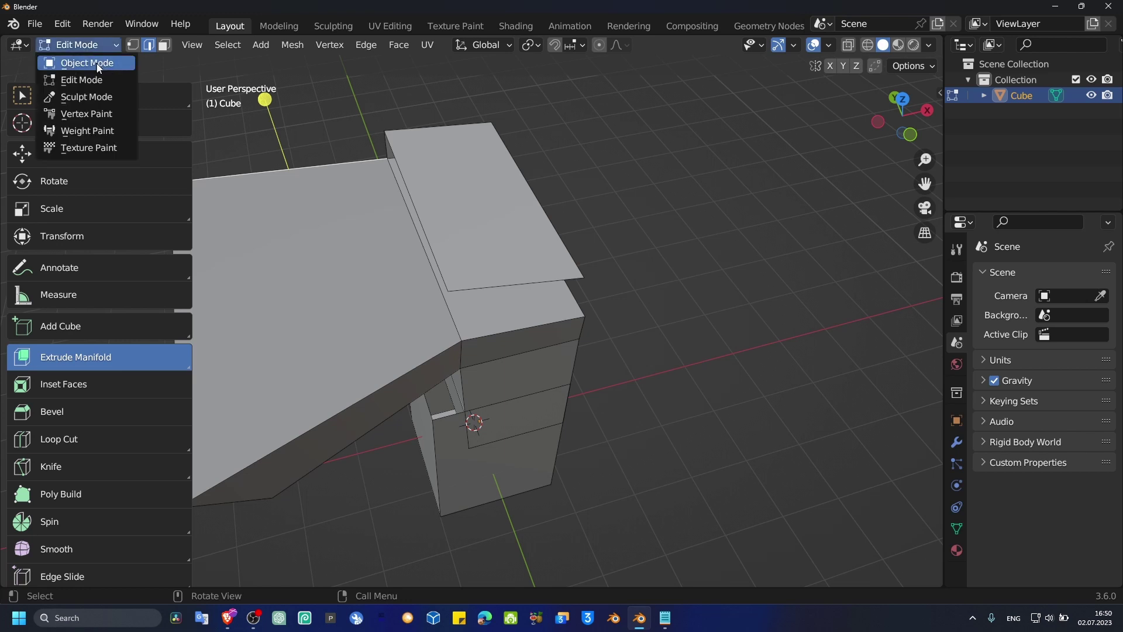
pyautogui.click(99, 77)
pyautogui.click(97, 47)
pyautogui.click(98, 63)
pyautogui.click(93, 48)
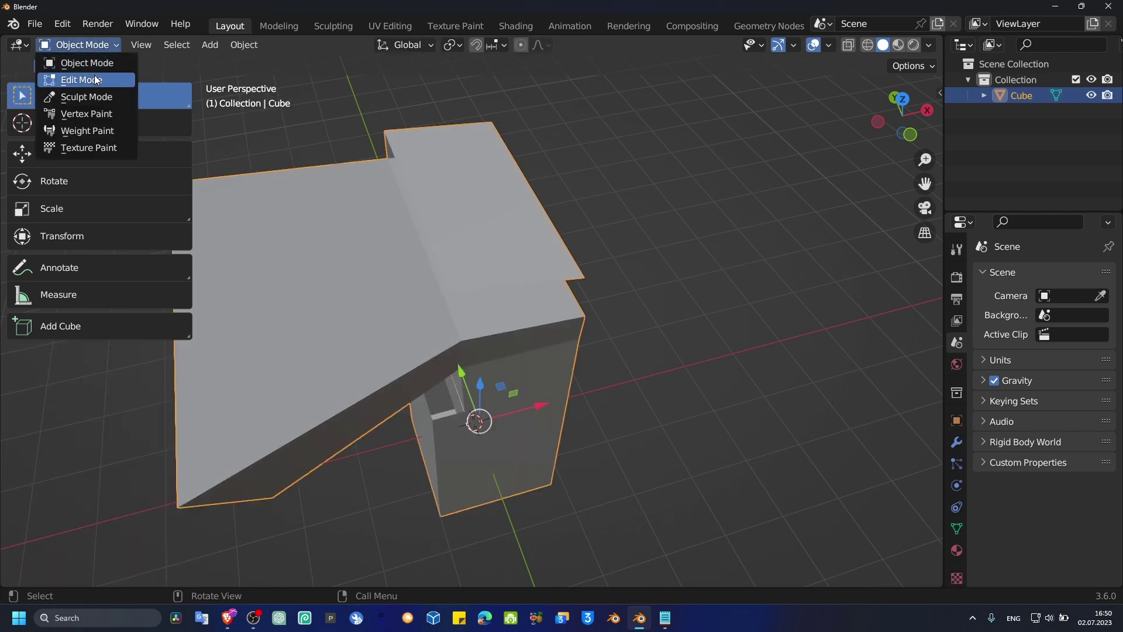
pyautogui.click(94, 76)
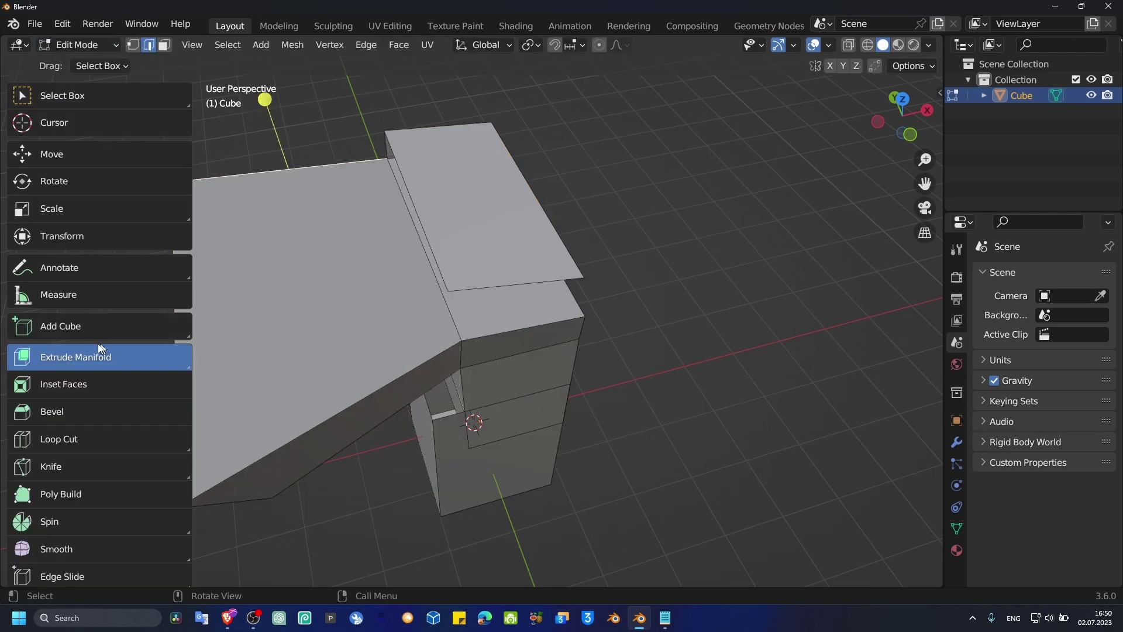
# Make Extrude Region the active extrude tool and narrow the column of tool labels.
pyautogui.moveTo(93, 355); pyautogui.dragTo(86, 394)
pyautogui.moveTo(193, 300); pyautogui.dragTo(158, 299)
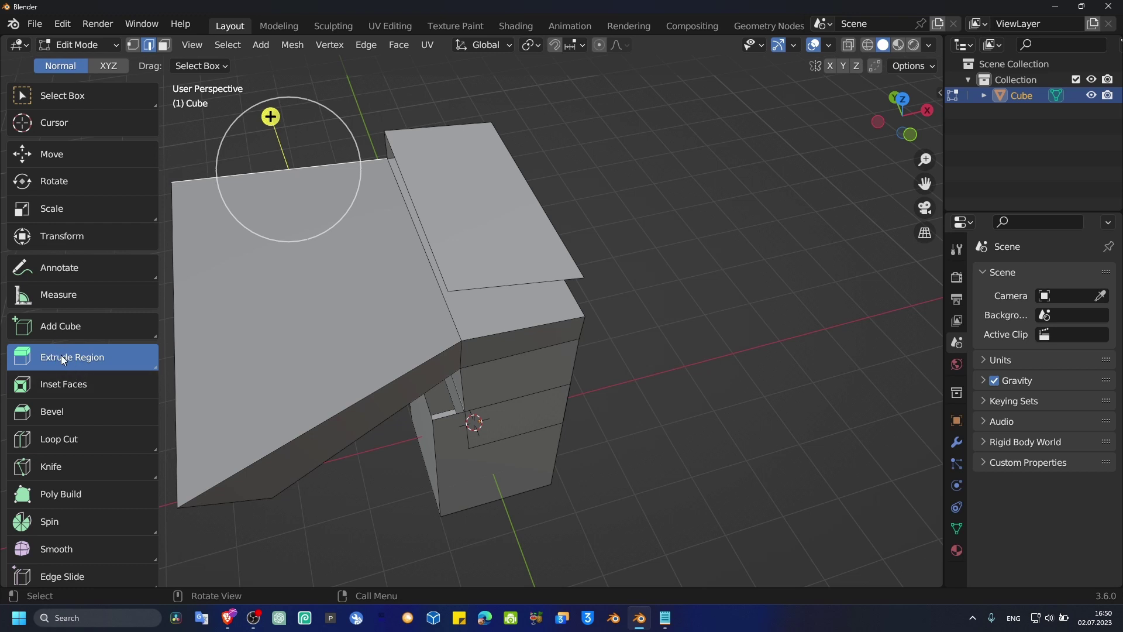
pyautogui.moveTo(59, 356); pyautogui.dragTo(74, 380)
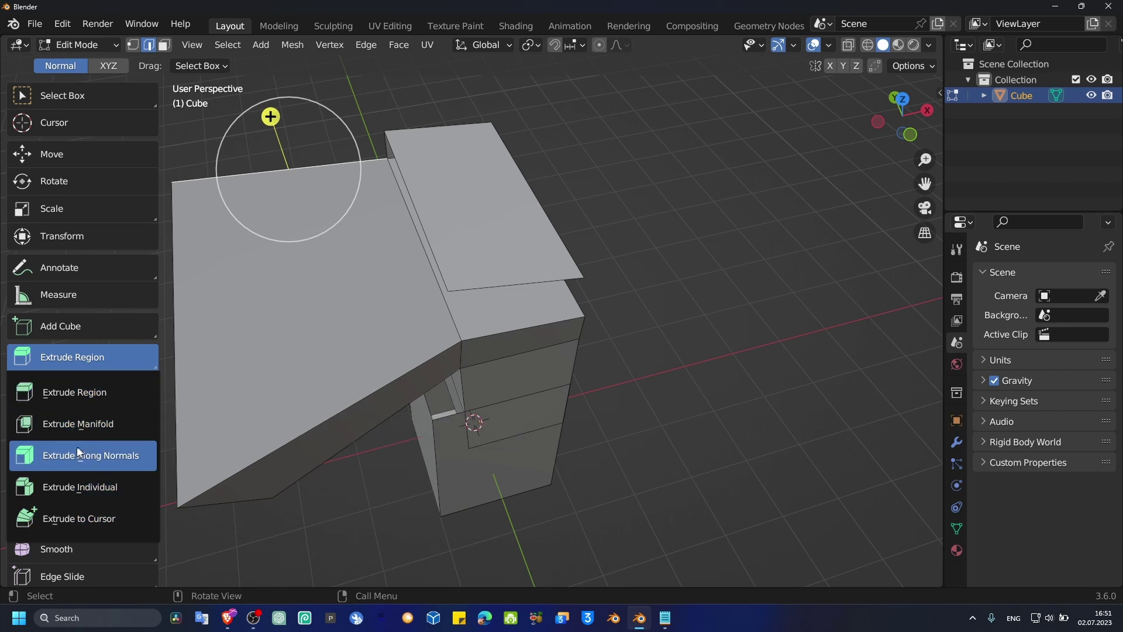
pyautogui.click(76, 358)
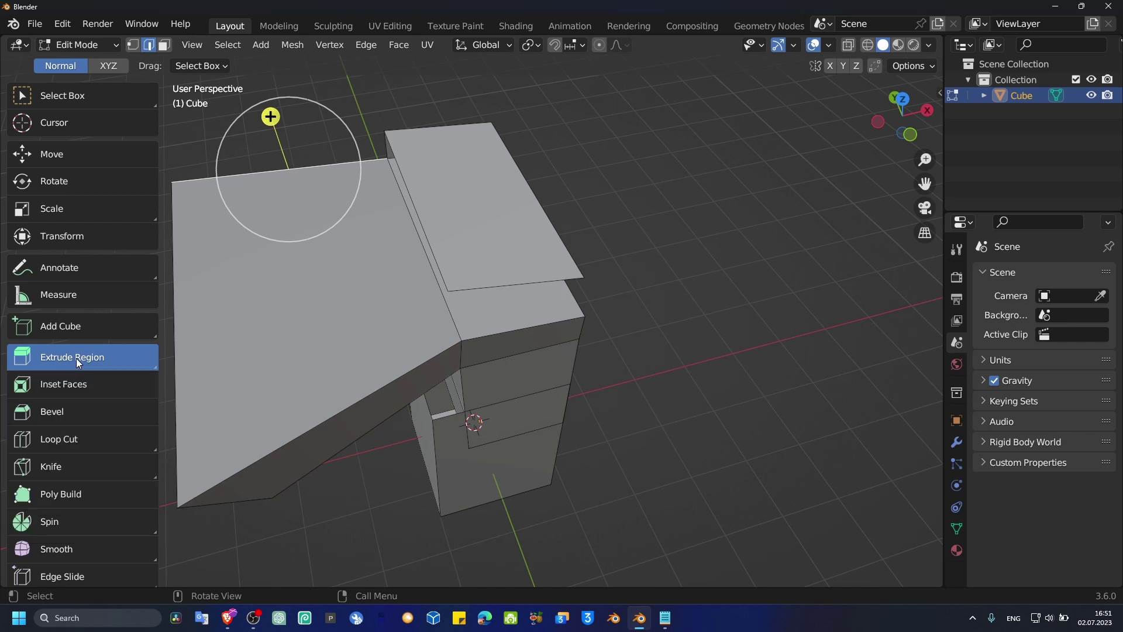
# Select the large sloped surface's back edge and extrude it freely by about 0.87, -0.79 and -0.43 m in X, Y and Z.
pyautogui.click(273, 257)
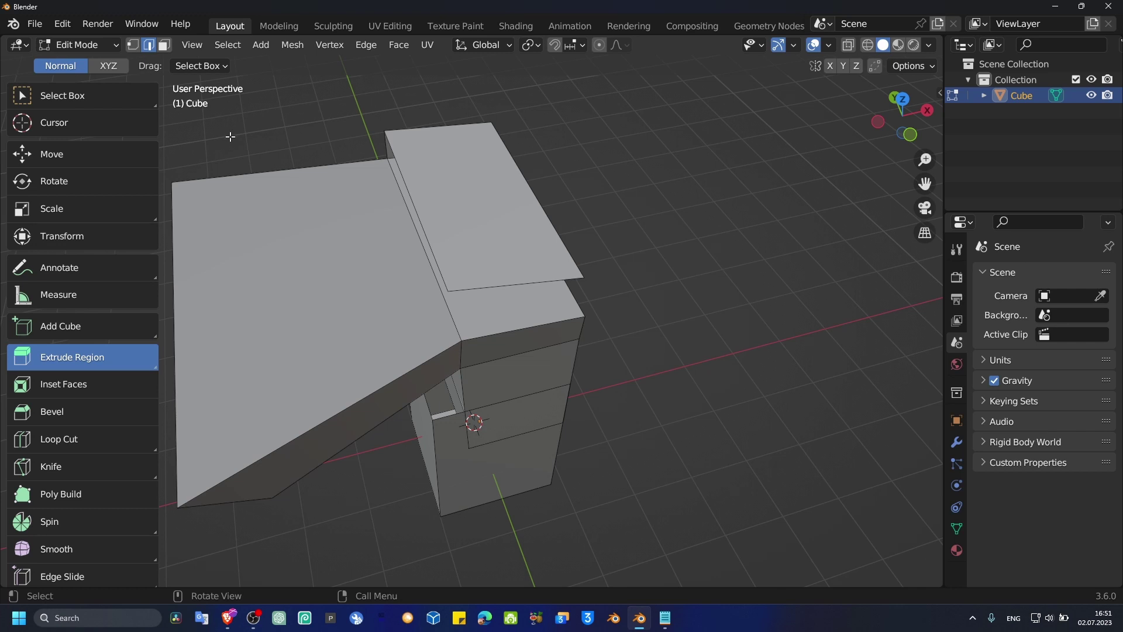
pyautogui.click(286, 168)
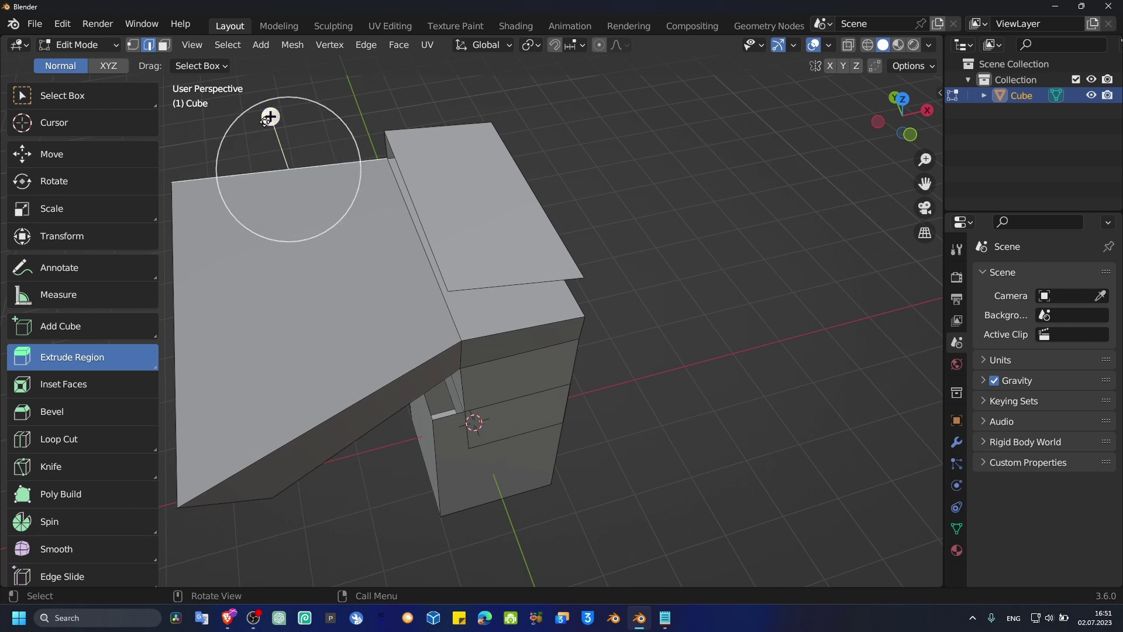
pyautogui.moveTo(271, 115); pyautogui.dragTo(302, 195)
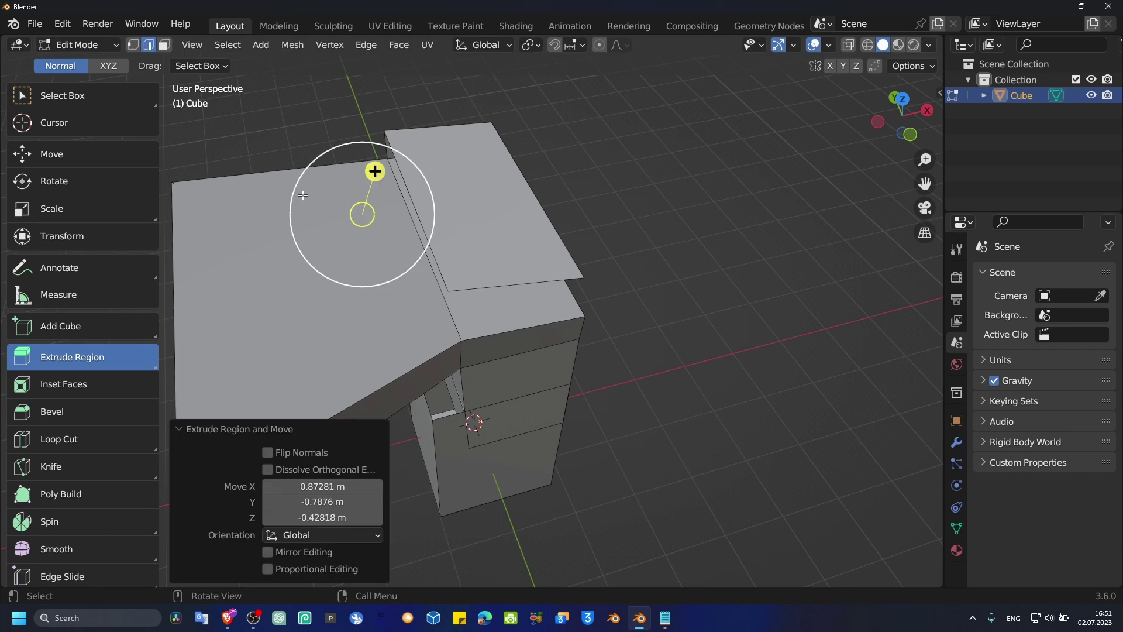
# Turn on the Screencast Keys display and hide its settings again.
pyautogui.click(938, 93)
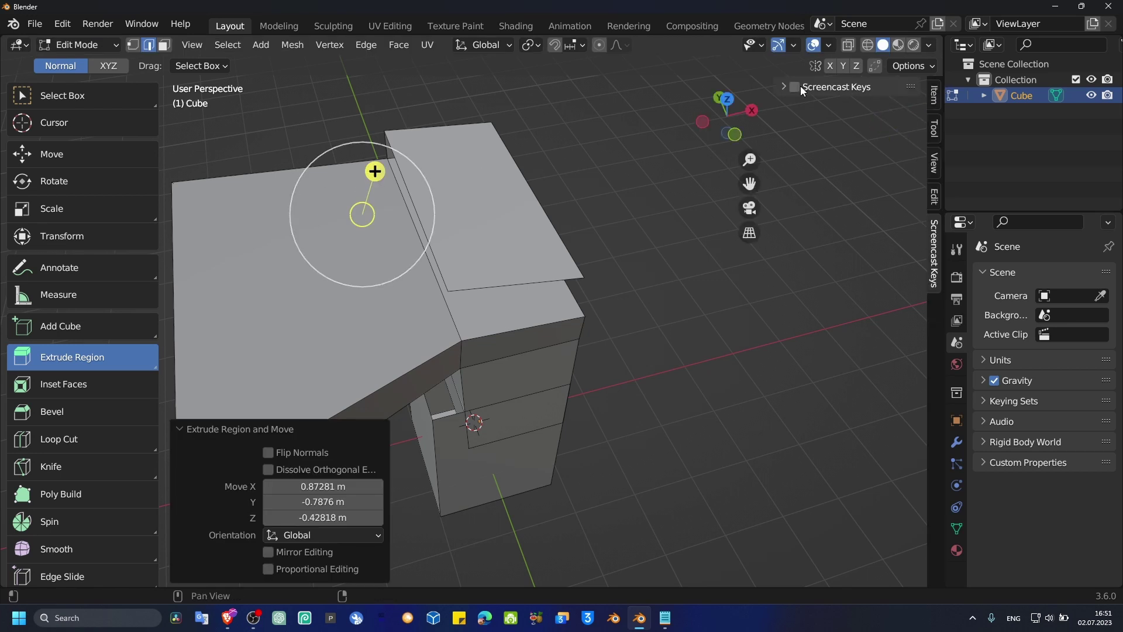
pyautogui.click(784, 87)
pyautogui.click(785, 87)
pyautogui.press('n')
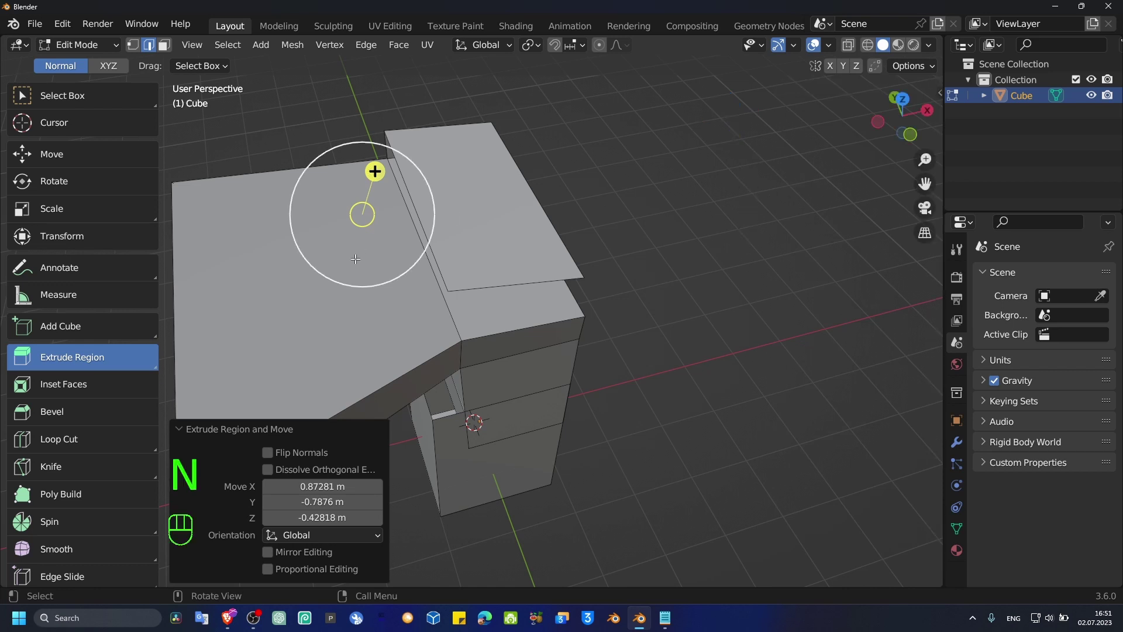
pyautogui.press('e')
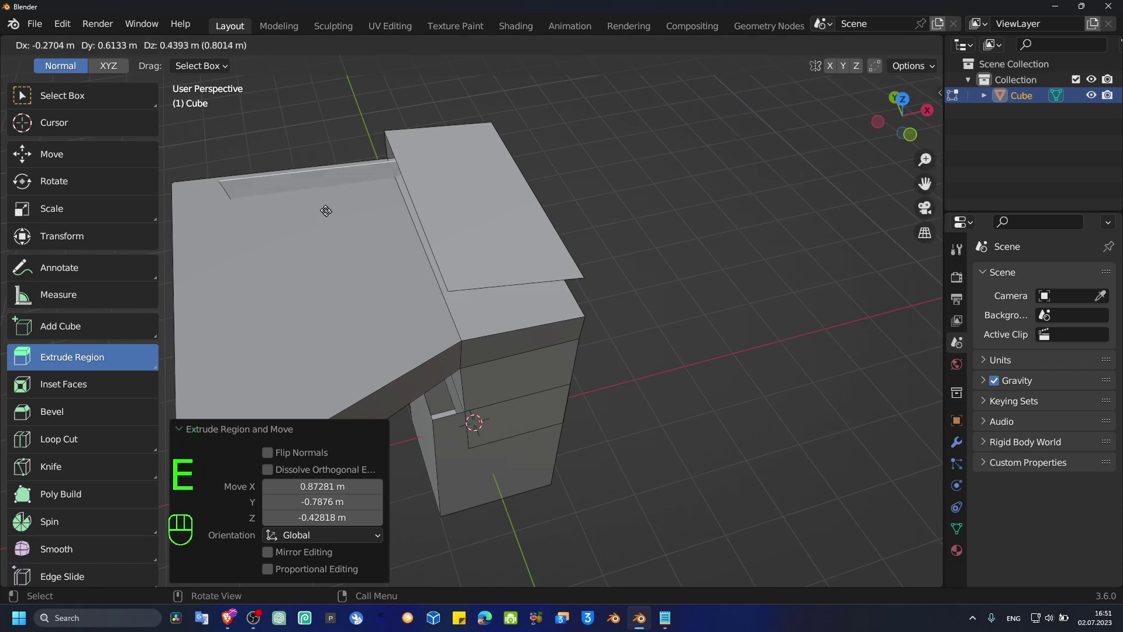
pyautogui.click(351, 210)
pyautogui.hotkey('ctrl', 'z')
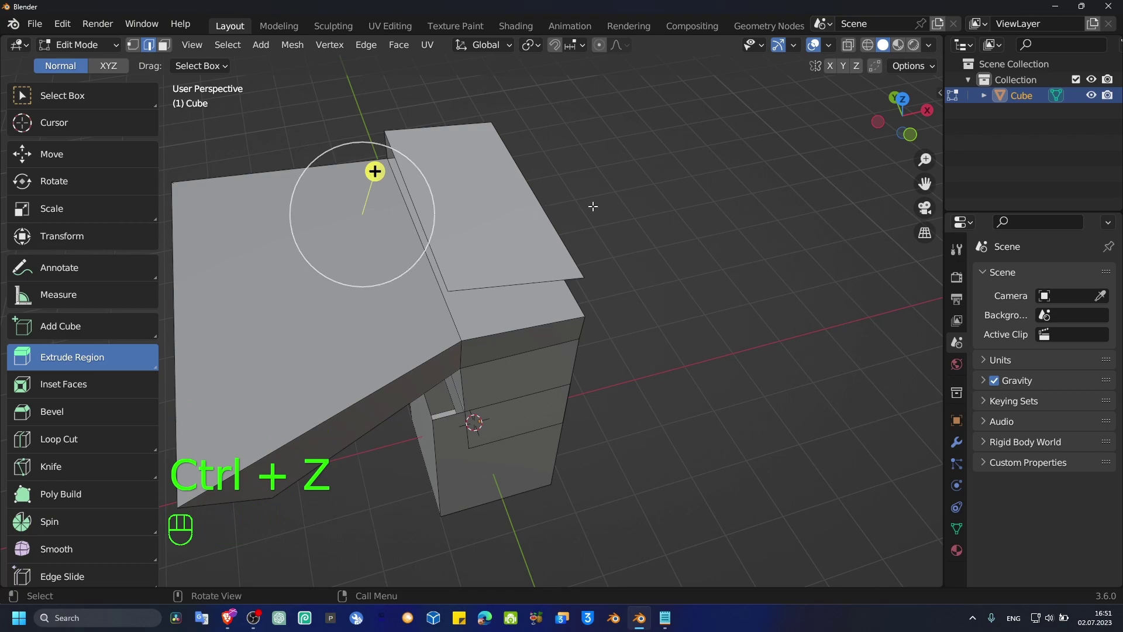
# Switch through the vertex, edge and face selection modes, leaving face selection active.
pyautogui.moveTo(360, 206); pyautogui.dragTo(350, 152, button='middle')
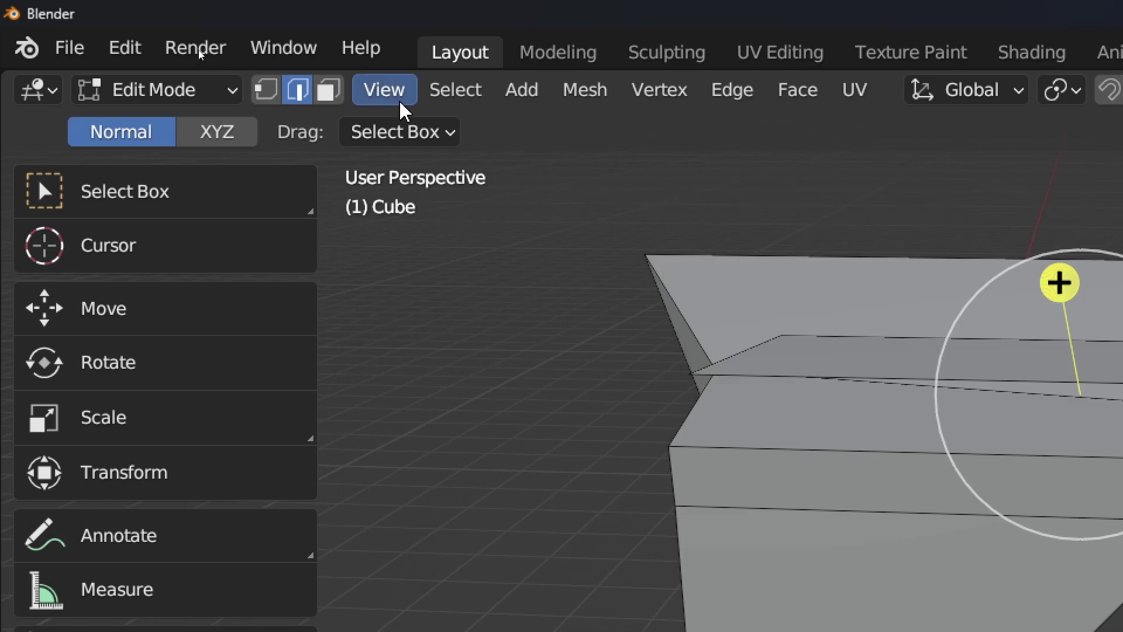
pyautogui.click(328, 93)
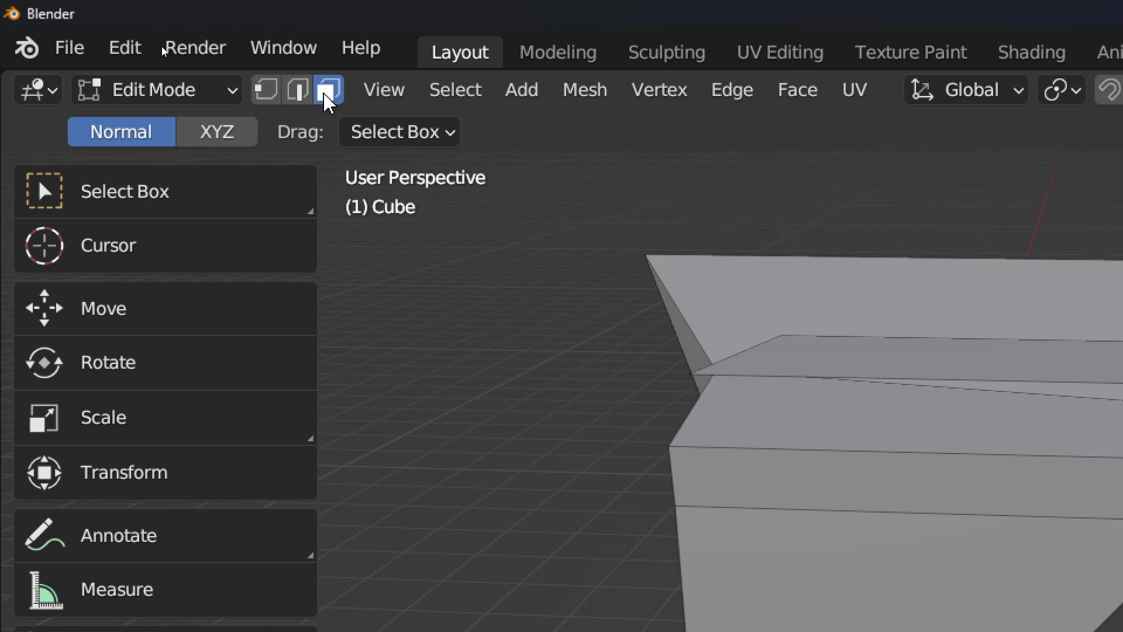
pyautogui.press('alt')
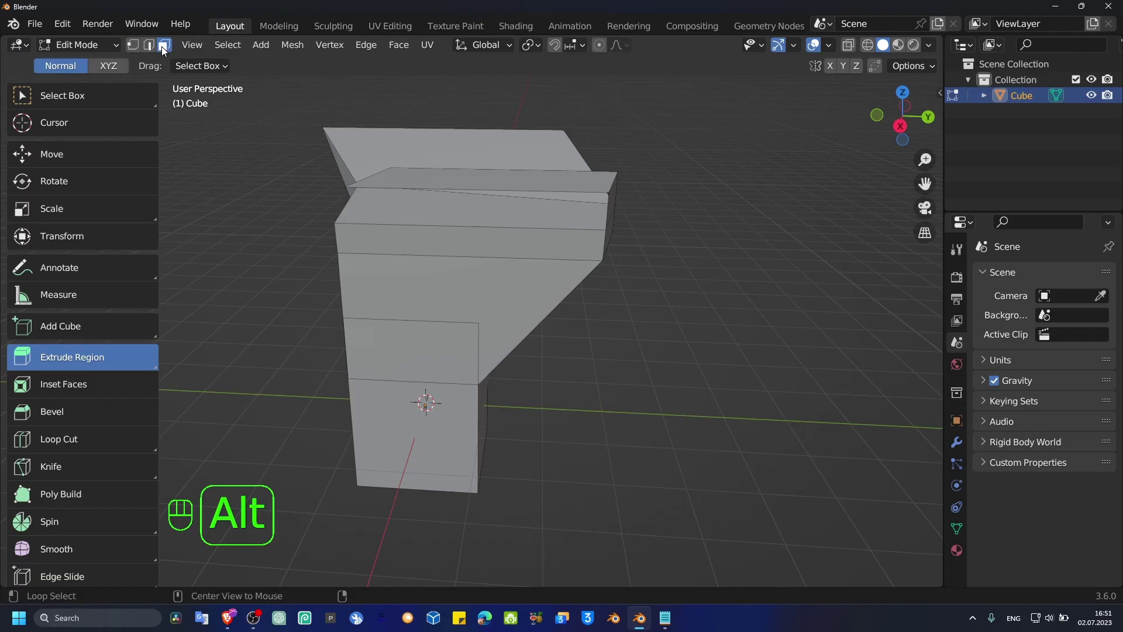
pyautogui.press('1')
pyautogui.press('1')
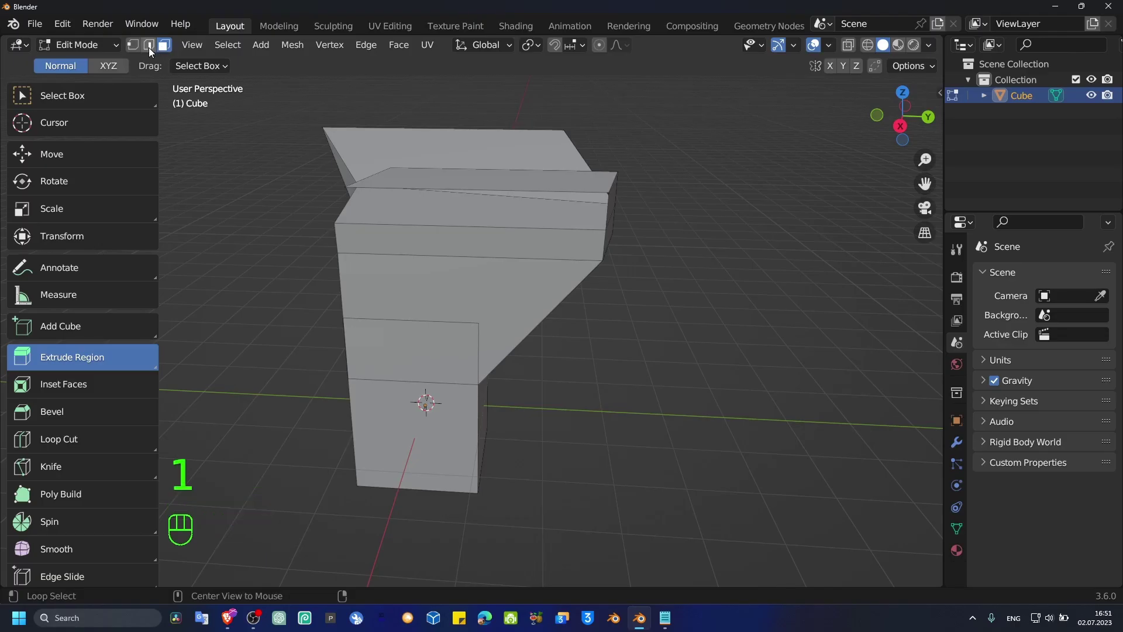
pyautogui.press('2')
pyautogui.press('3')
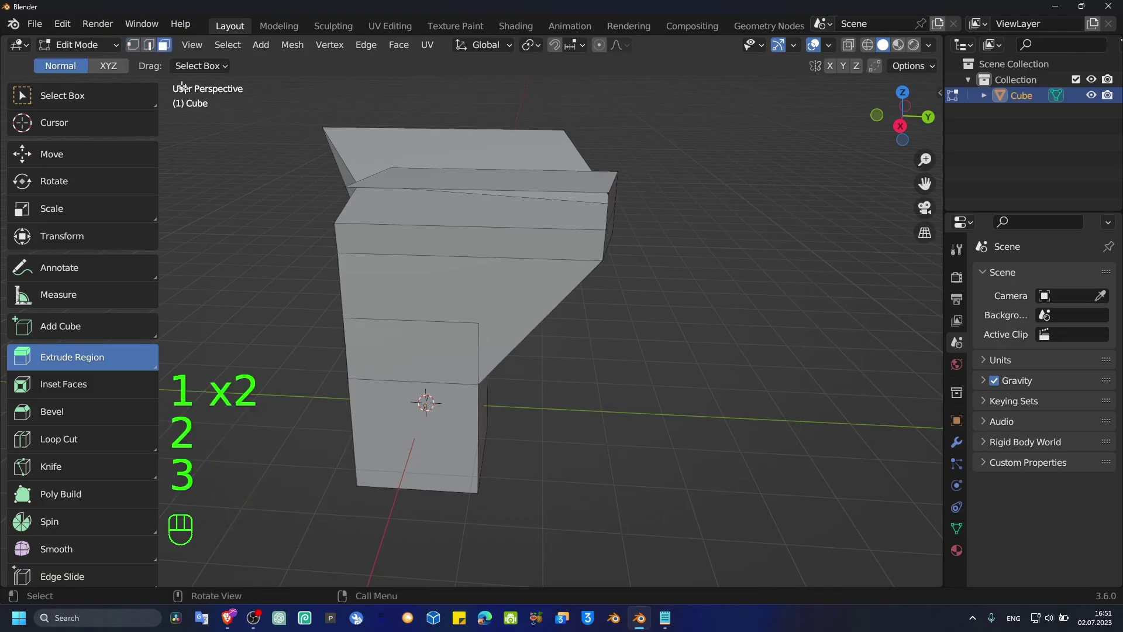
# Select the lower pillar's side face and extrude it outward by about 2.79 m along its normal.
pyautogui.moveTo(431, 317); pyautogui.dragTo(421, 296, button='middle')
pyautogui.moveTo(476, 321)
pyautogui.mouseDown(button='middle')
pyautogui.moveTo(518, 319)
pyautogui.moveTo(441, 389)
pyautogui.mouseUp(button='middle')
pyautogui.click(441, 389)
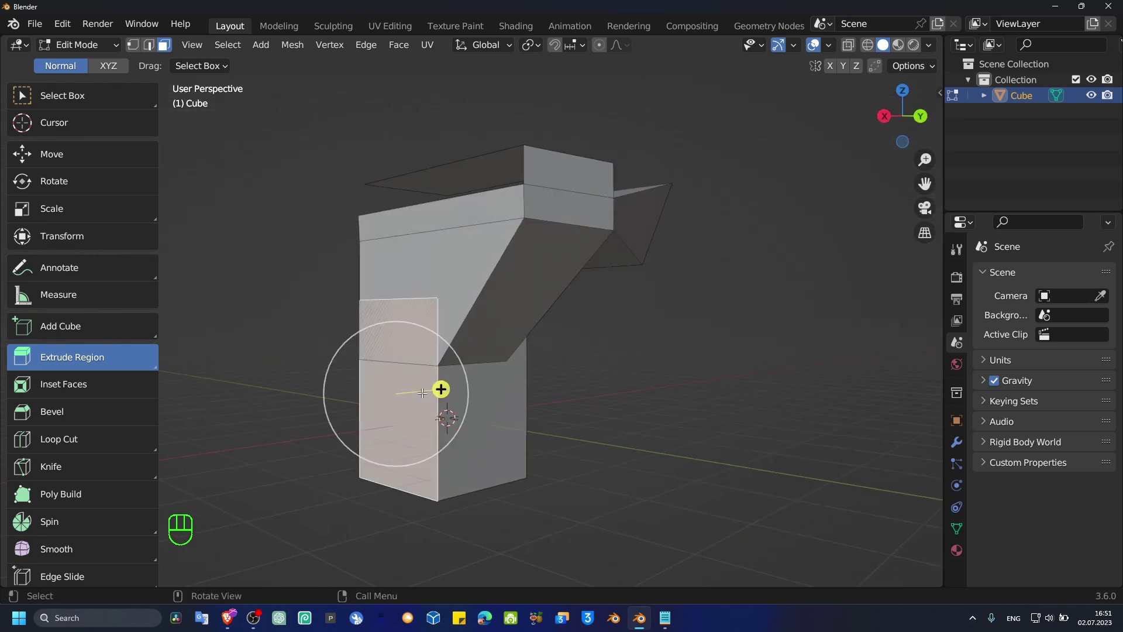
pyautogui.hotkey('alt', 'a')
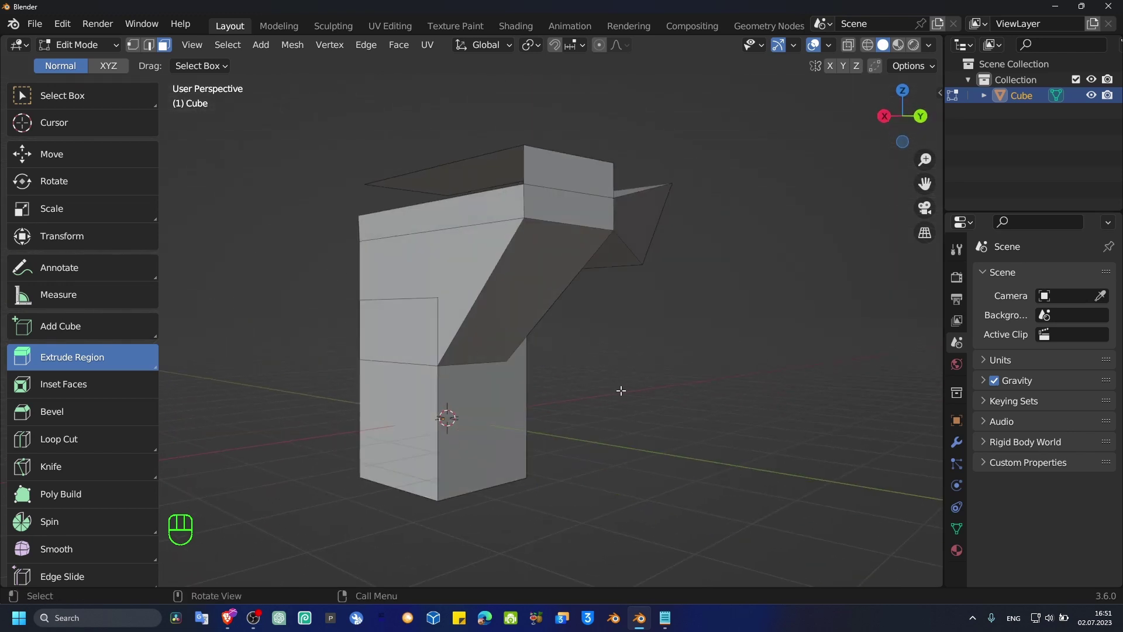
pyautogui.click(393, 398)
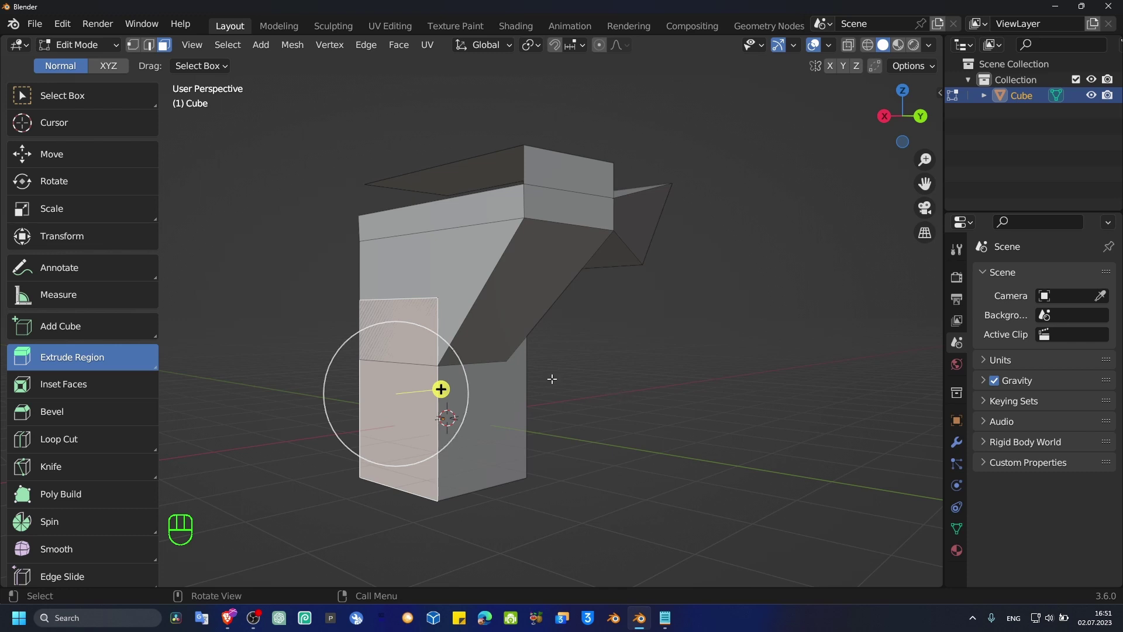
pyautogui.press('e')
pyautogui.click(380, 401)
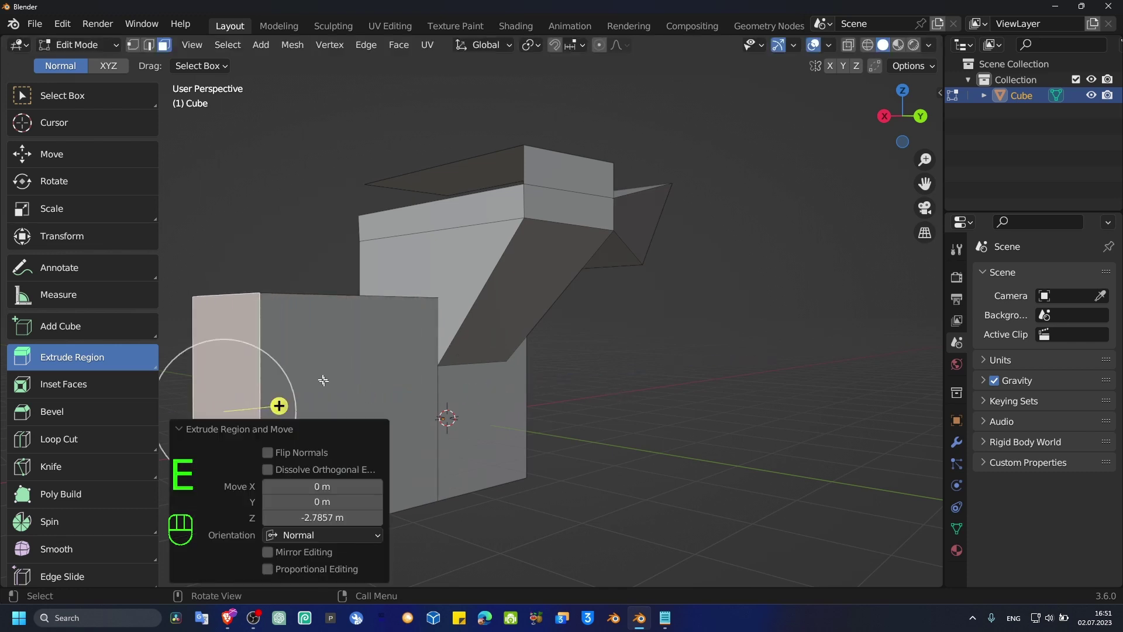
# Lengthen the block in the back orthographic view with two more extrusions of its end face, the last about 1.75 m.
pyautogui.moveTo(399, 438); pyautogui.dragTo(481, 388, button='middle')
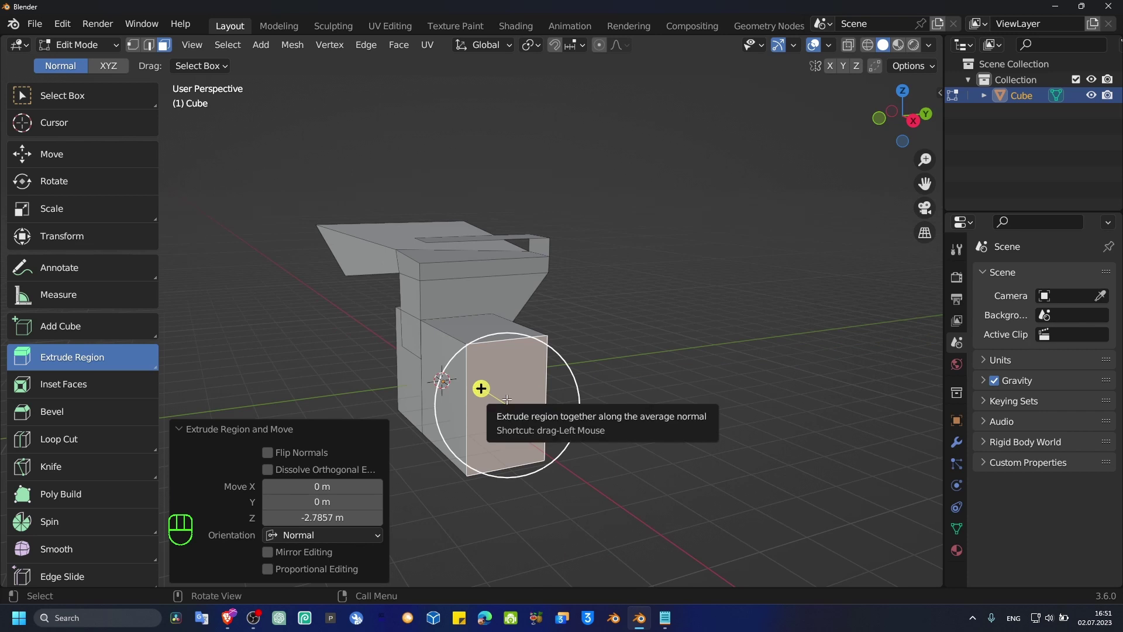
pyautogui.click(928, 117)
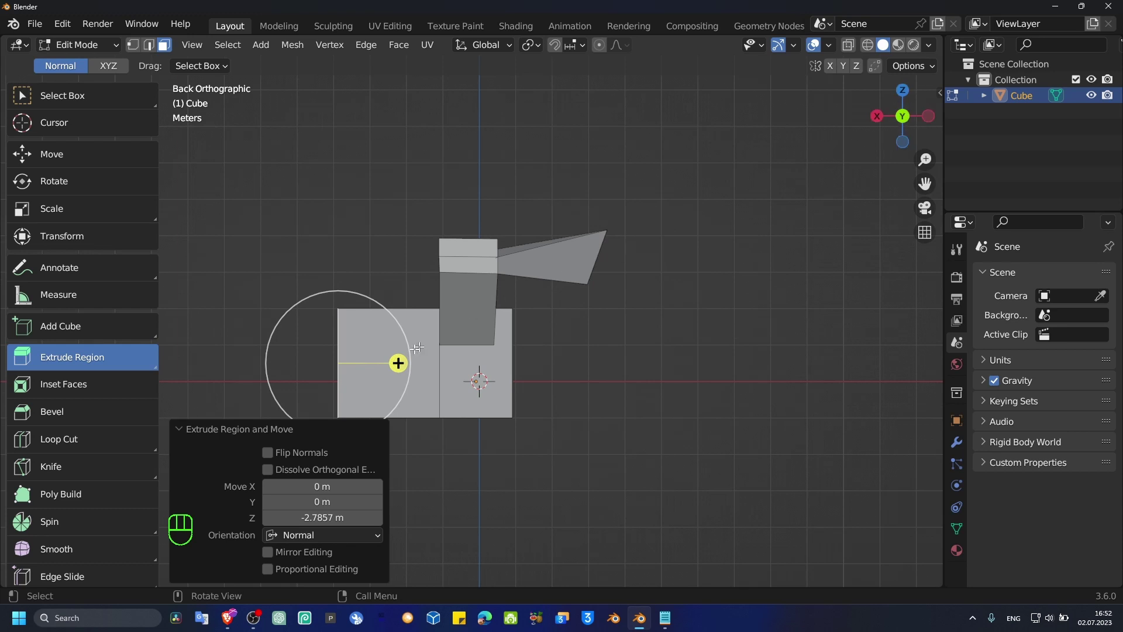
pyautogui.moveTo(397, 363); pyautogui.dragTo(276, 363)
pyautogui.keyDown('shift'); pyautogui.moveTo(174, 412); pyautogui.dragTo(328, 390, button='middle'); pyautogui.keyUp('shift')
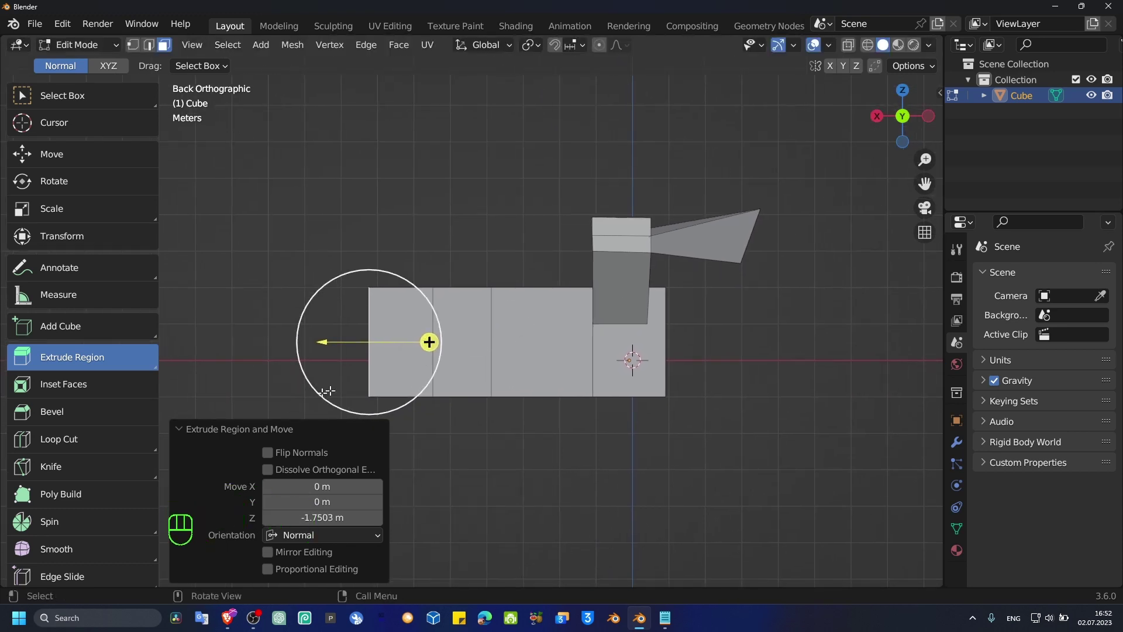
pyautogui.click(188, 428)
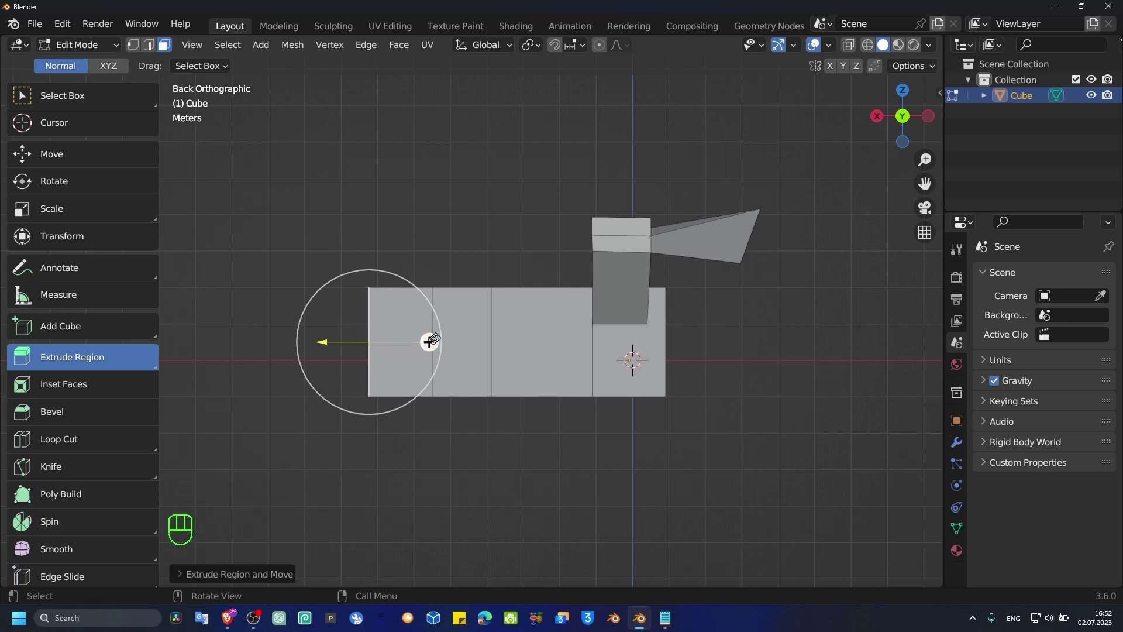
pyautogui.click(404, 341)
pyautogui.moveTo(402, 341)
pyautogui.mouseDown()
pyautogui.moveTo(353, 340)
pyautogui.moveTo(401, 341)
pyautogui.mouseUp()
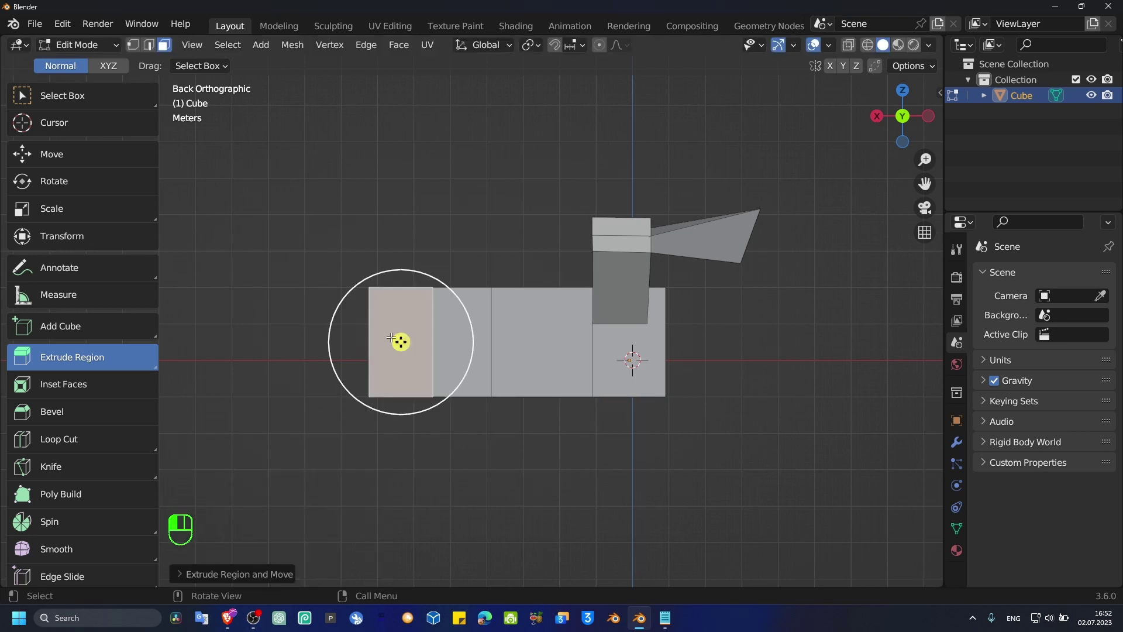
pyautogui.hotkey('ctrl', 'z')
pyautogui.hotkey('alt', 'a')
# Extrude the block's end face on the negative X side slightly in the left orthographic view, and check it from the back.
pyautogui.moveTo(351, 333); pyautogui.dragTo(407, 331, button='middle')
pyautogui.click(365, 330)
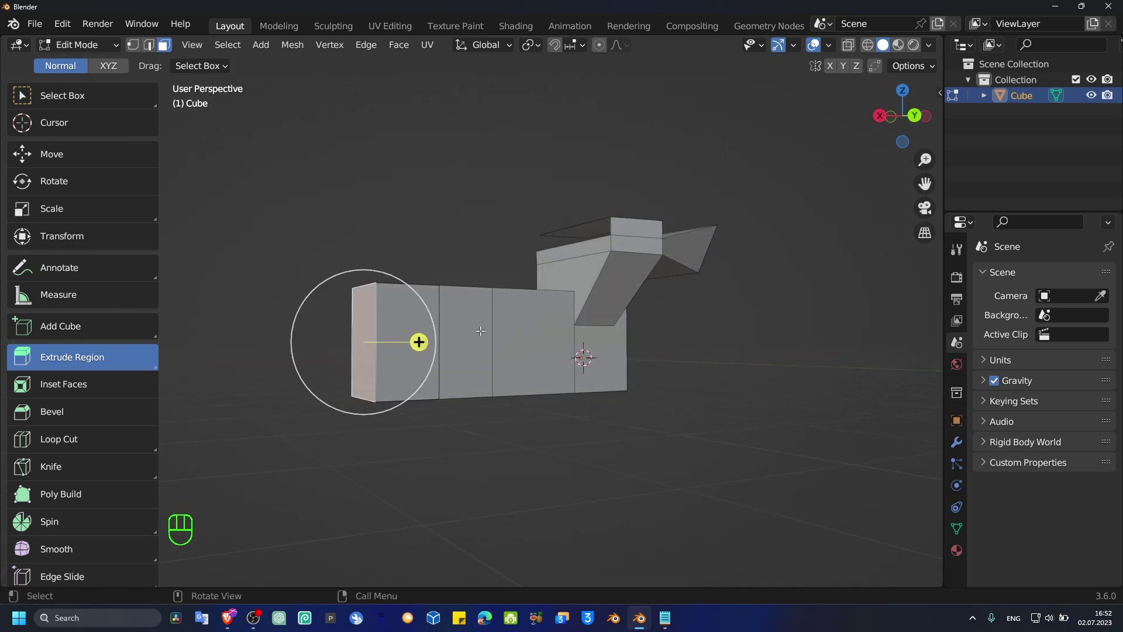
pyautogui.click(879, 117)
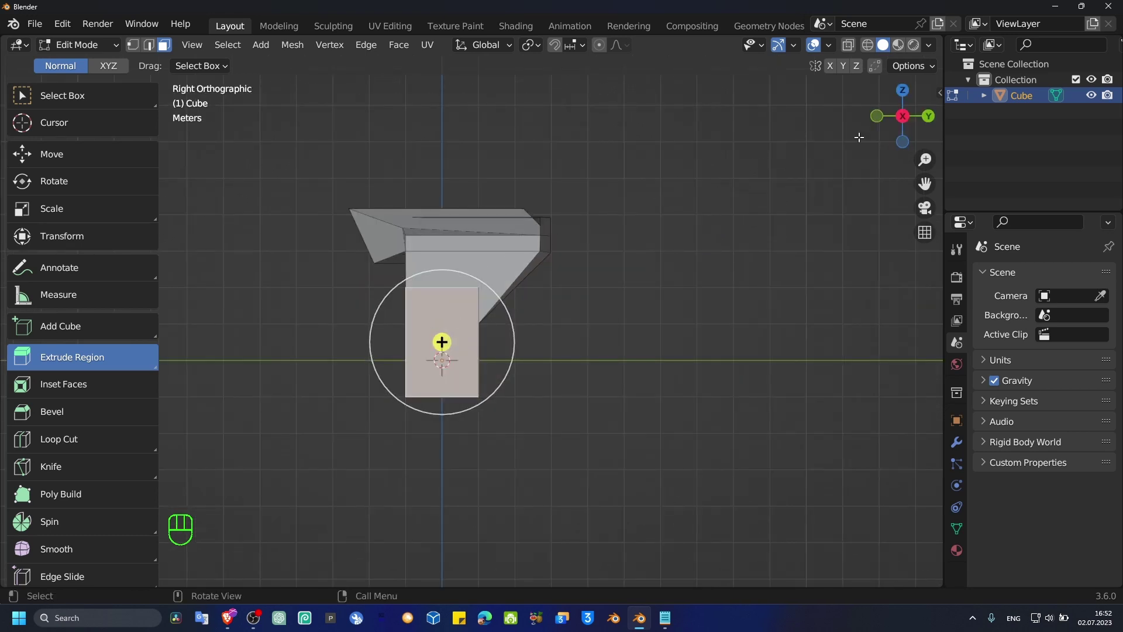
pyautogui.click(903, 117)
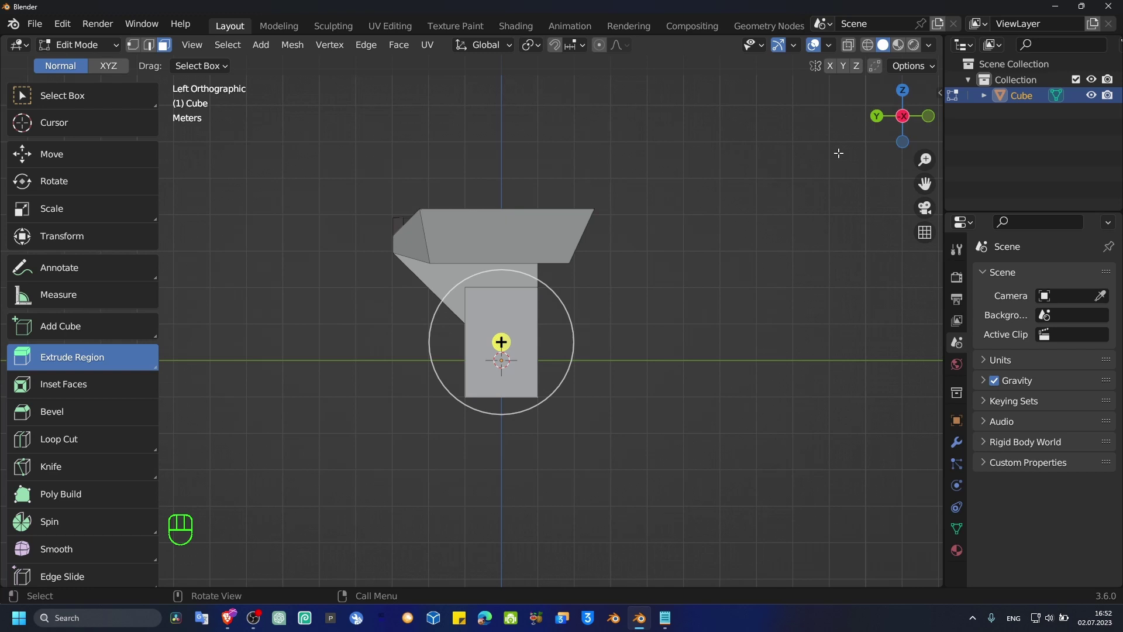
pyautogui.click(902, 122)
pyautogui.click(902, 122)
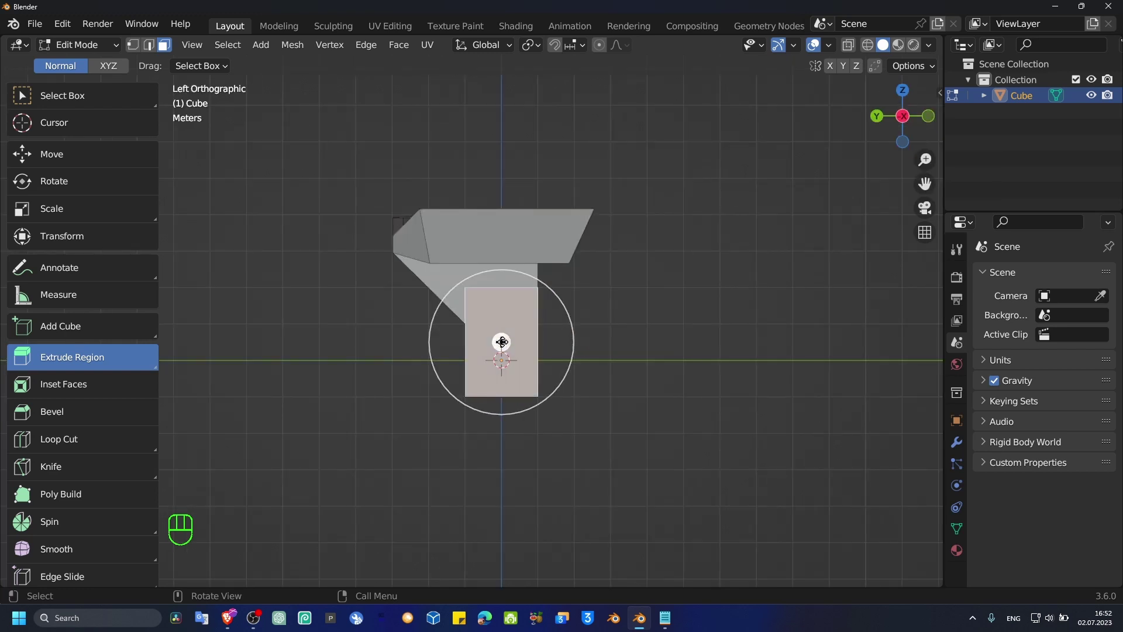
pyautogui.moveTo(501, 342)
pyautogui.mouseDown()
pyautogui.moveTo(501, 357)
pyautogui.moveTo(501, 341)
pyautogui.mouseUp()
pyautogui.click(875, 117)
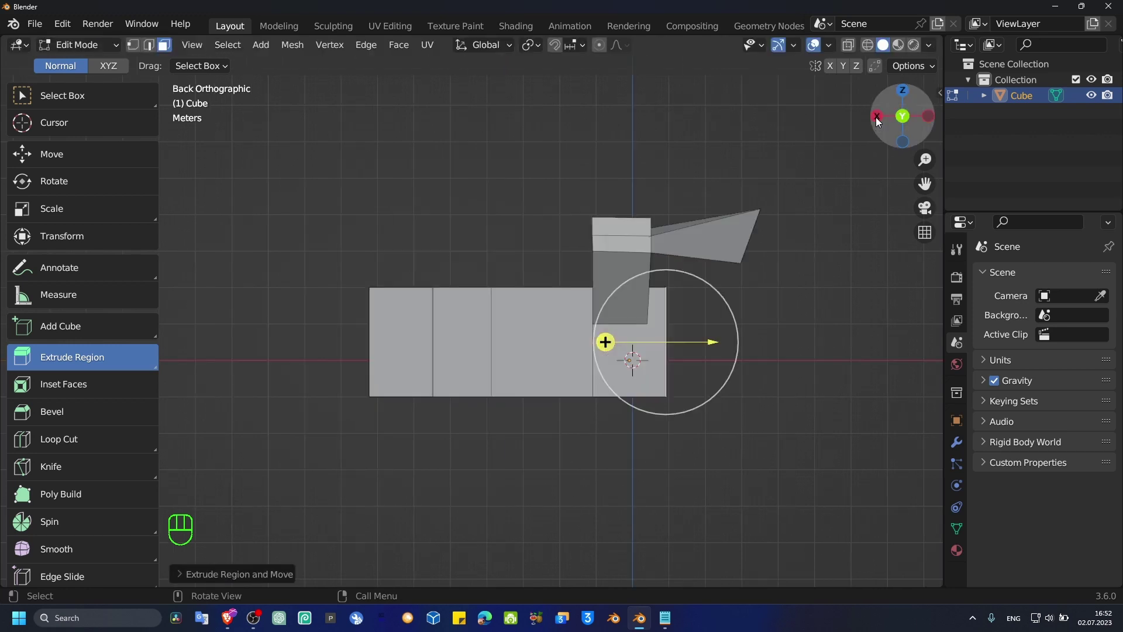
# Extrude the block's negative X end face outward twice, first in the back orthographic view and again in the front orthographic view.
pyautogui.moveTo(706, 343); pyautogui.dragTo(832, 344)
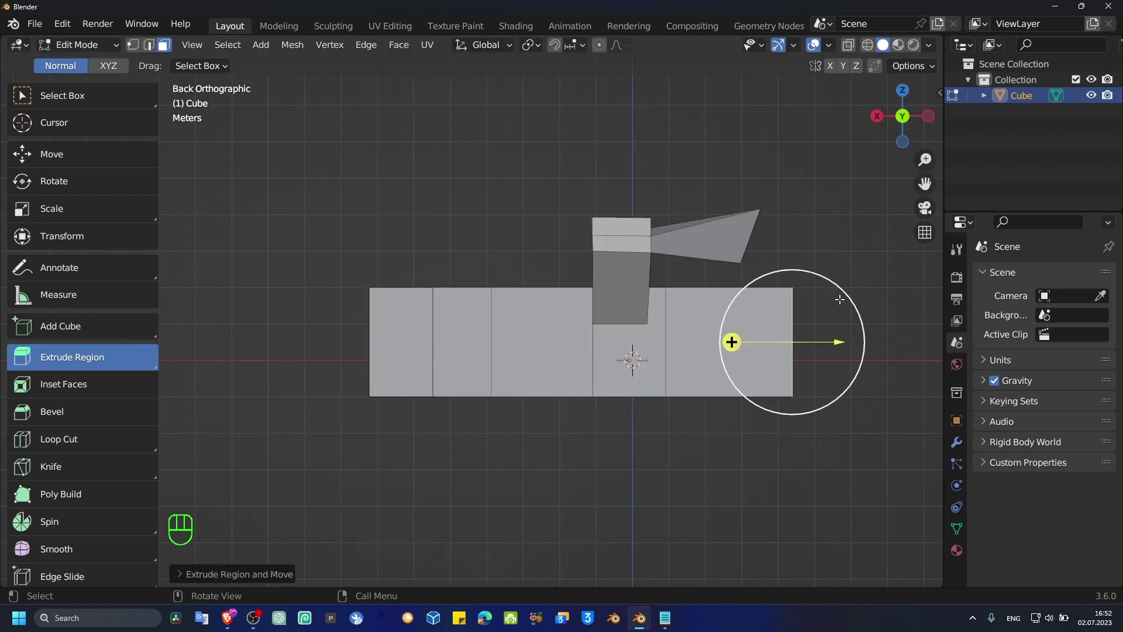
pyautogui.click(878, 116)
pyautogui.click(929, 116)
pyautogui.moveTo(844, 283); pyautogui.dragTo(594, 315, button='middle')
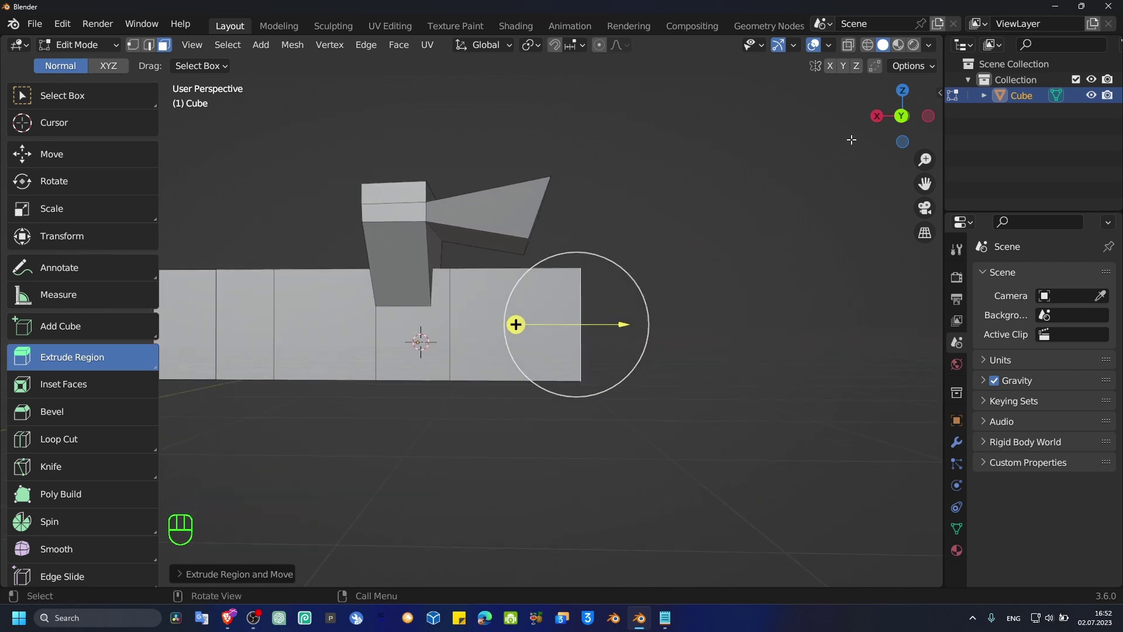
pyautogui.click(877, 116)
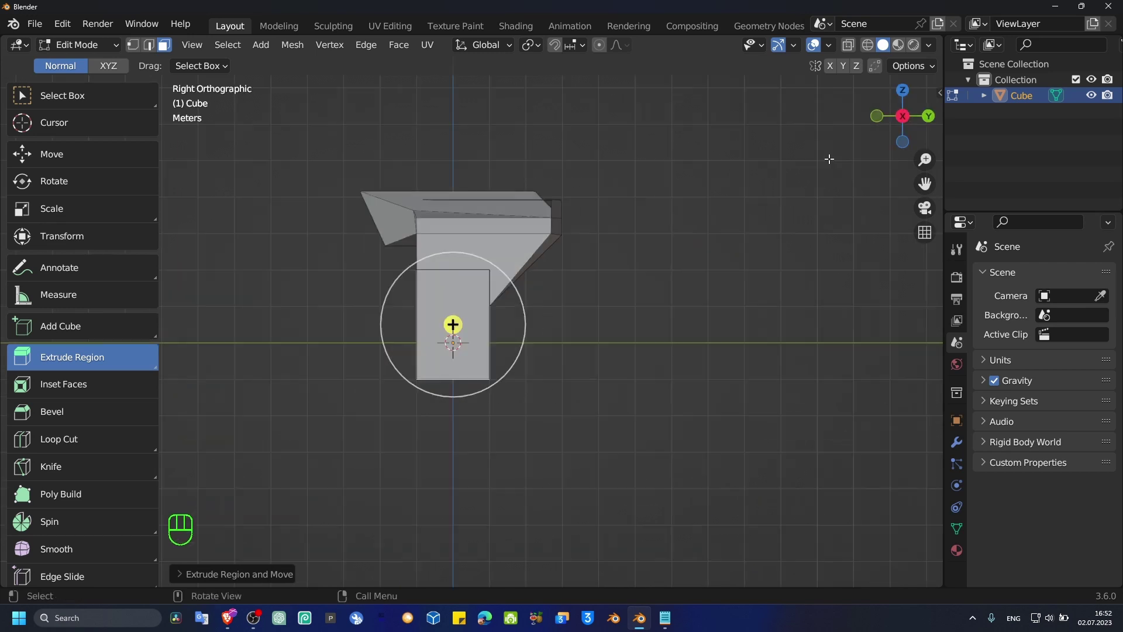
pyautogui.click(876, 116)
pyautogui.moveTo(427, 323); pyautogui.dragTo(334, 324)
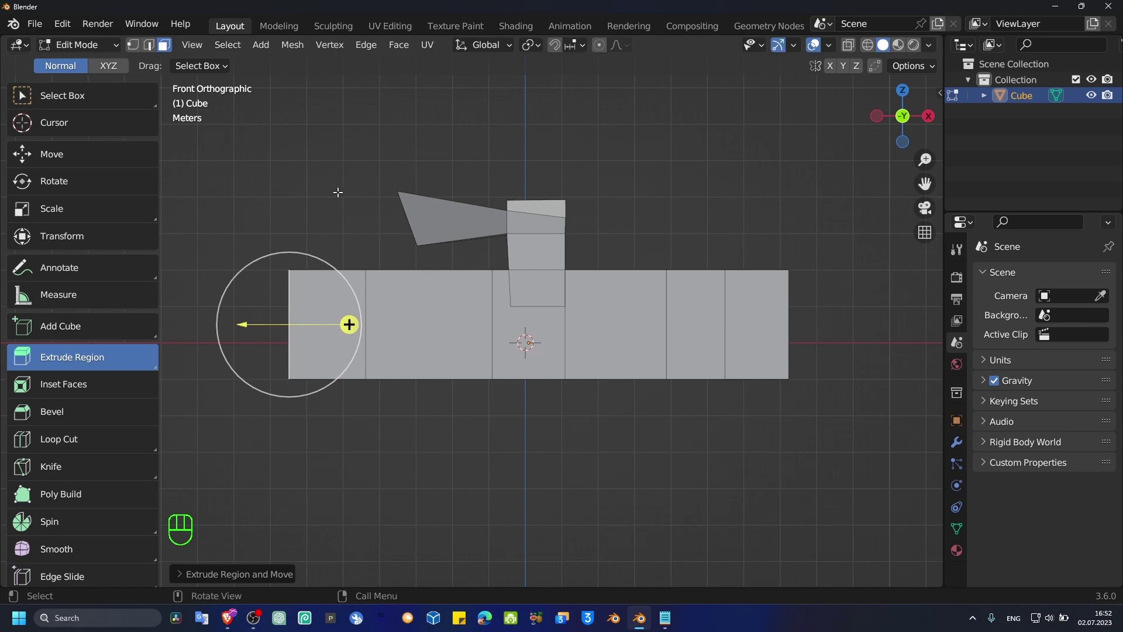
# Switch to edge selection and select the top front edge of the block's negative X end segment.
pyautogui.click(152, 49)
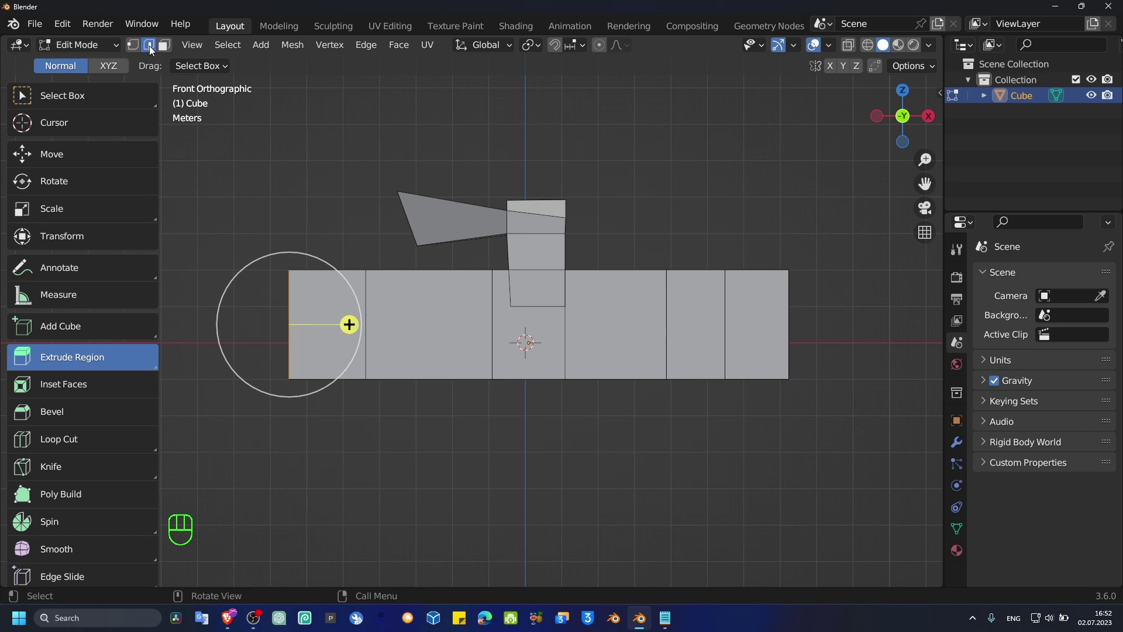
pyautogui.click(369, 282)
pyautogui.click(346, 271)
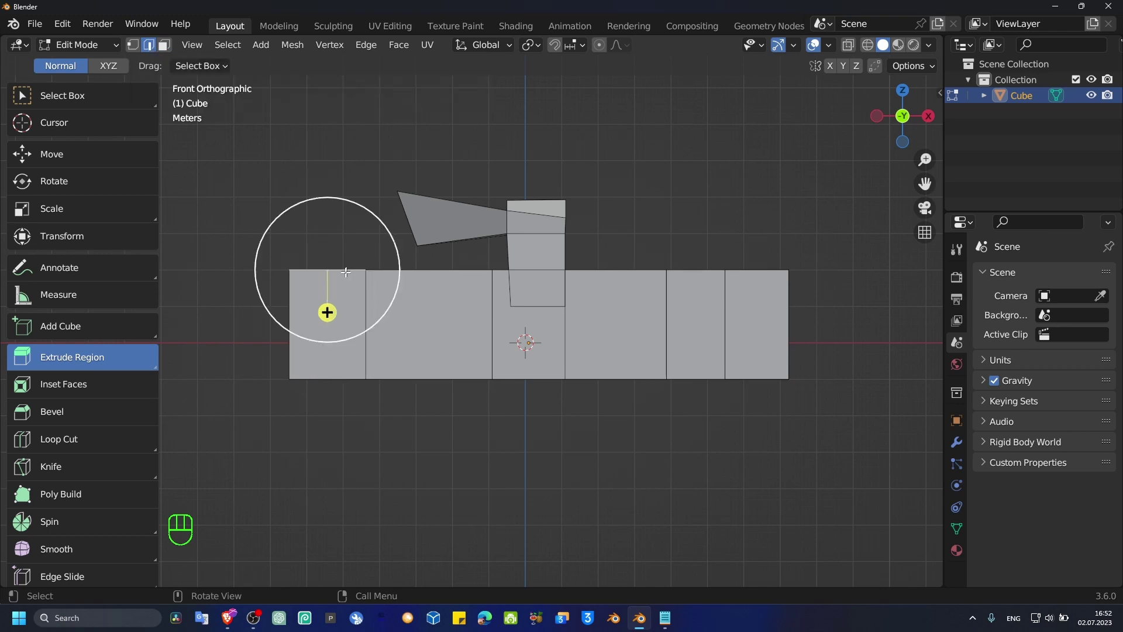
# Try to extrude the selected top edge straight up from the front view, and undo the extrusion.
pyautogui.moveTo(327, 312); pyautogui.dragTo(326, 253)
pyautogui.moveTo(351, 233); pyautogui.dragTo(320, 261, button='middle')
pyautogui.hotkey('ctrl', 'z')
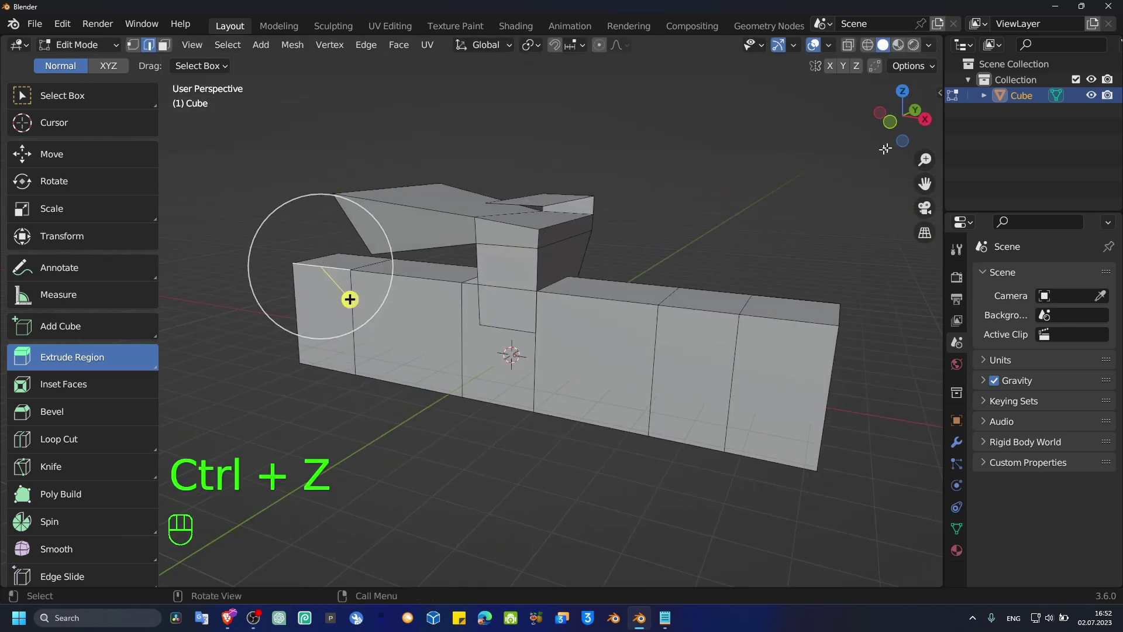
# Extrude the selected top edge into a slanted flap from the top orthographic view, and check it in perspective.
pyautogui.click(901, 93)
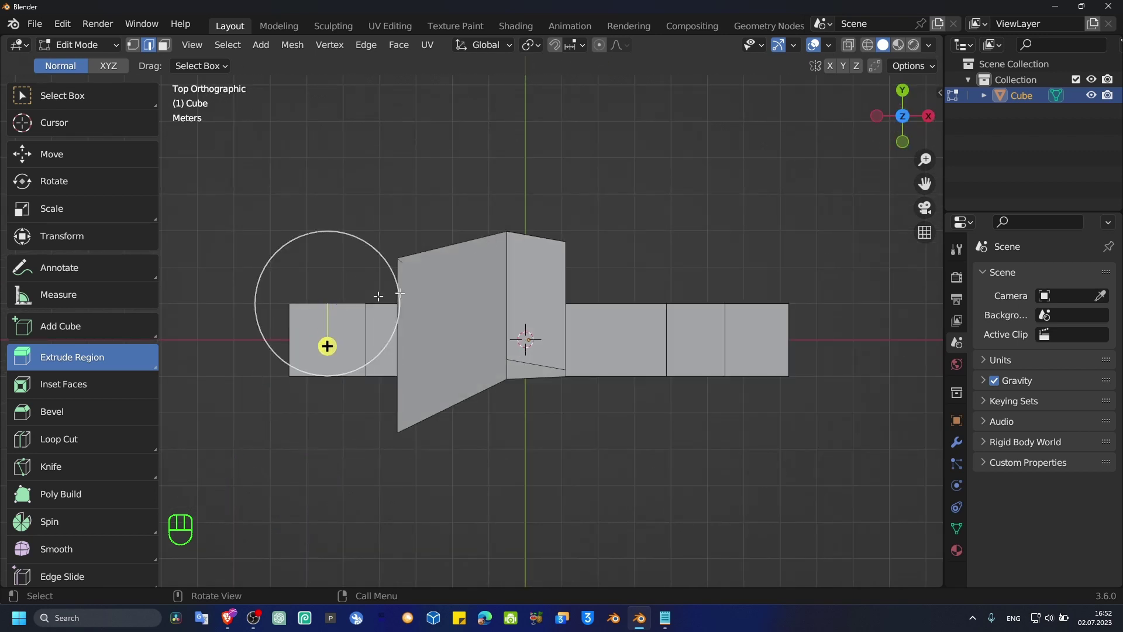
pyautogui.moveTo(327, 345); pyautogui.dragTo(359, 283)
pyautogui.moveTo(359, 283); pyautogui.dragTo(496, 197, button='middle')
pyautogui.moveTo(496, 197); pyautogui.dragTo(458, 146)
pyautogui.press('Escape')
pyautogui.moveTo(496, 196); pyautogui.dragTo(459, 146)
pyautogui.press('Escape')
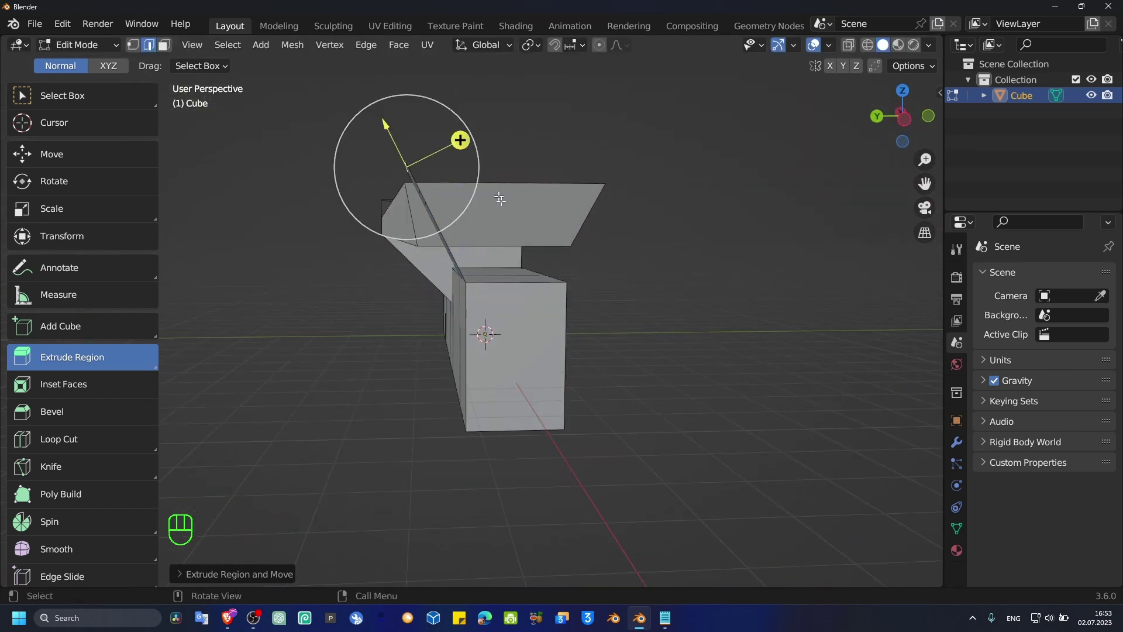
# Select the top edge of the block's negative X end face and extrude it about 3.4 m up along global Z.
pyautogui.click(525, 286)
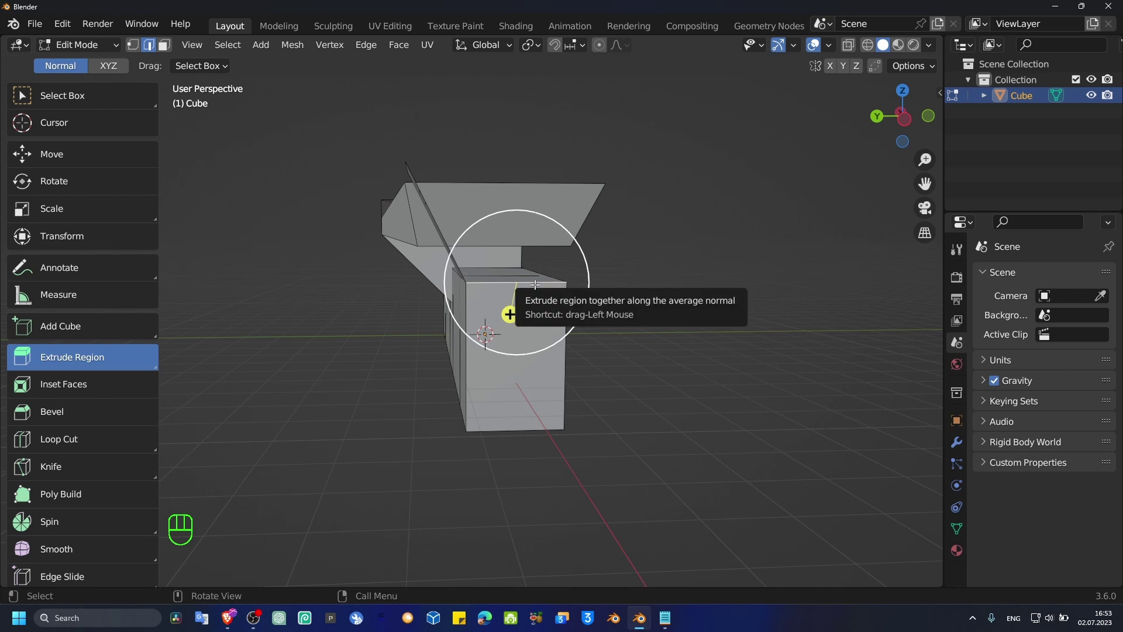
pyautogui.press('e')
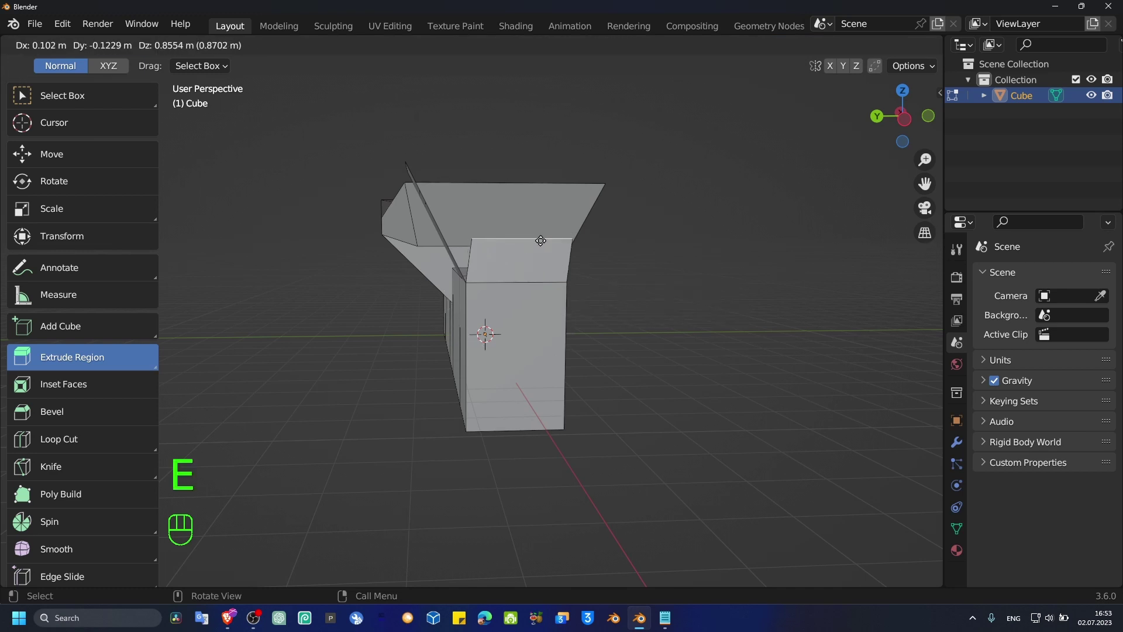
pyautogui.press('z')
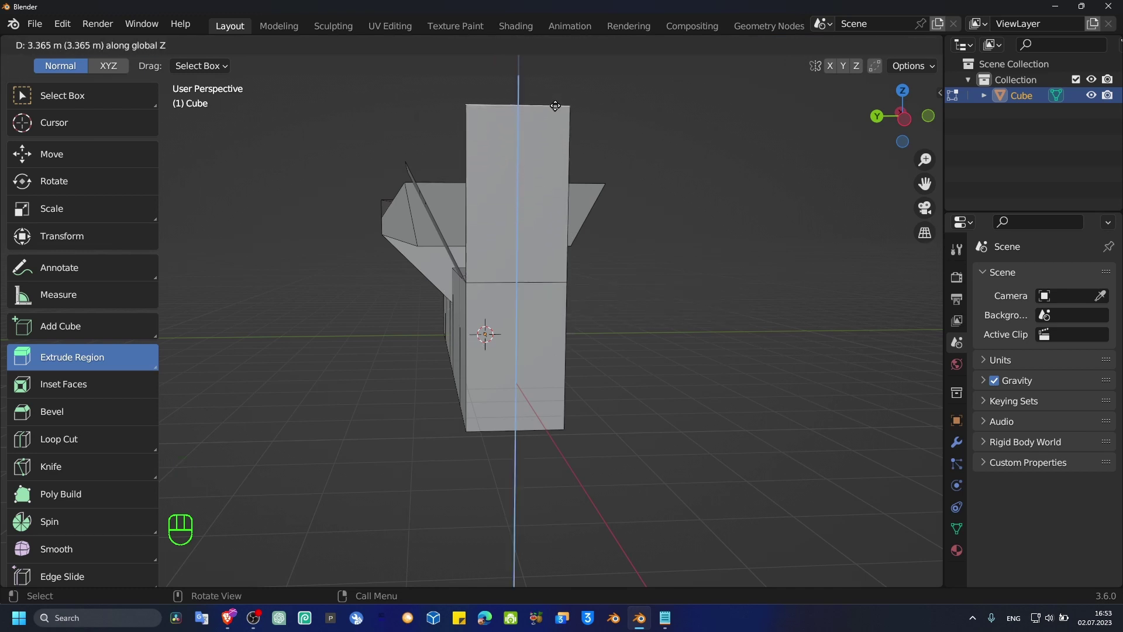
pyautogui.click(560, 95)
# Extrude the raised wall's top edge along the global X axis into a long flat overhang above the block.
pyautogui.moveTo(560, 95); pyautogui.dragTo(598, 191, button='middle')
pyautogui.press('z')
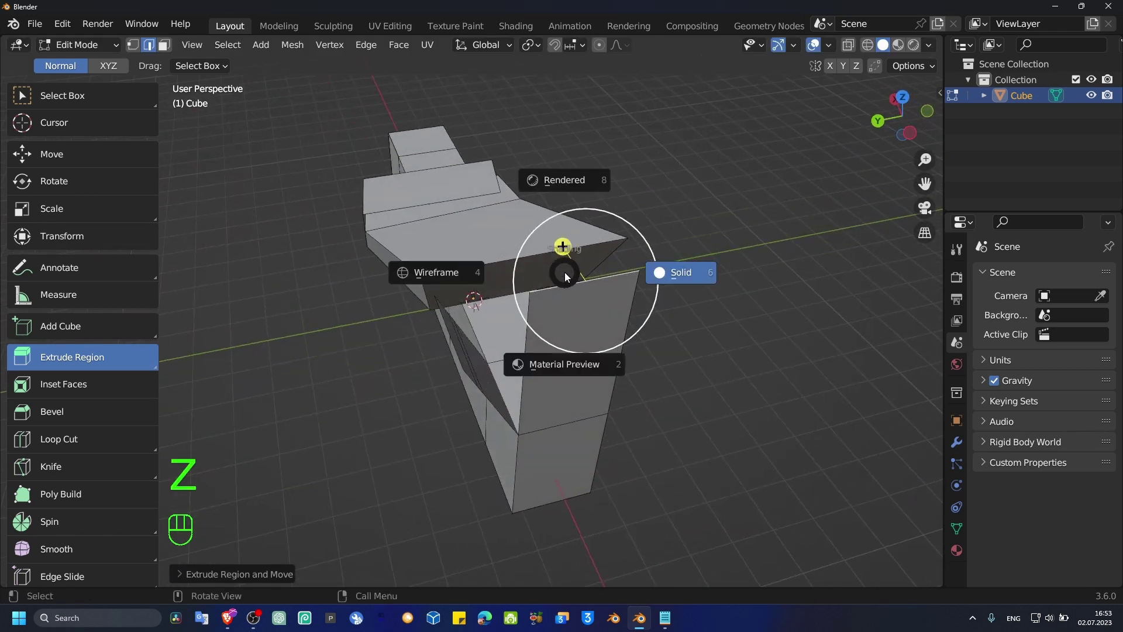
pyautogui.click(567, 271)
pyautogui.press('e')
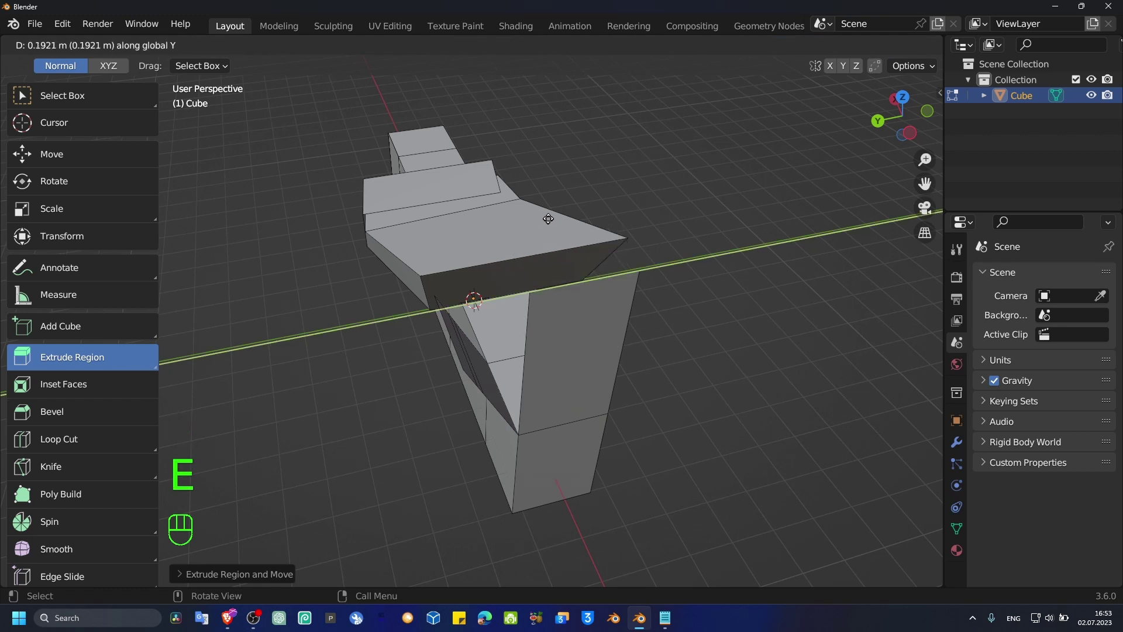
pyautogui.press('z')
pyautogui.press('x')
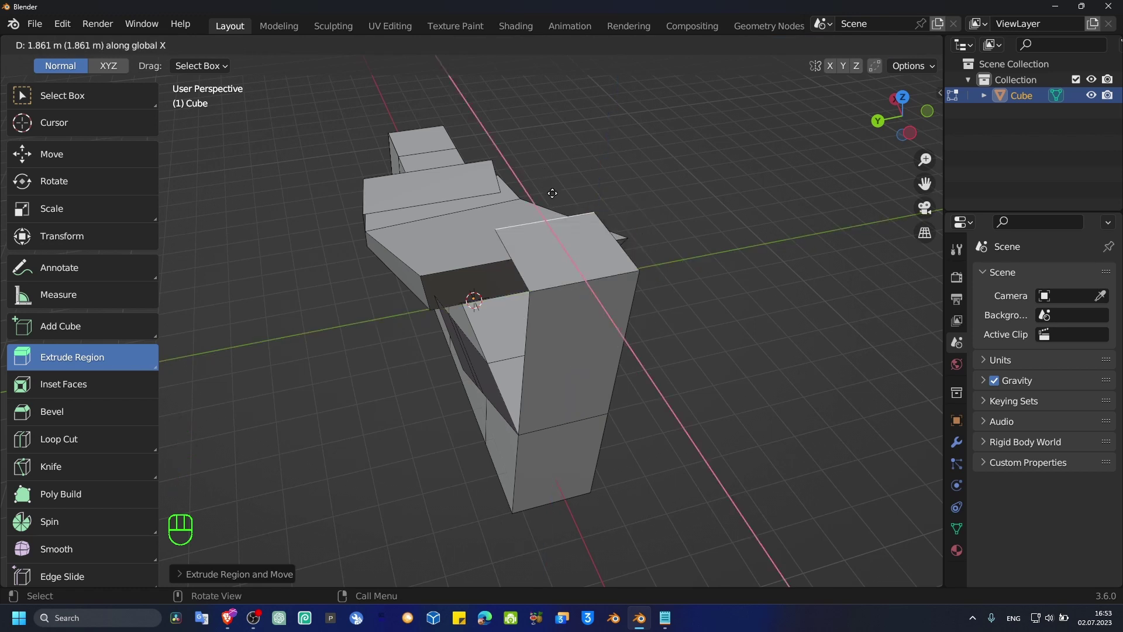
pyautogui.click(555, 184)
pyautogui.moveTo(554, 184); pyautogui.dragTo(556, 226, button='middle')
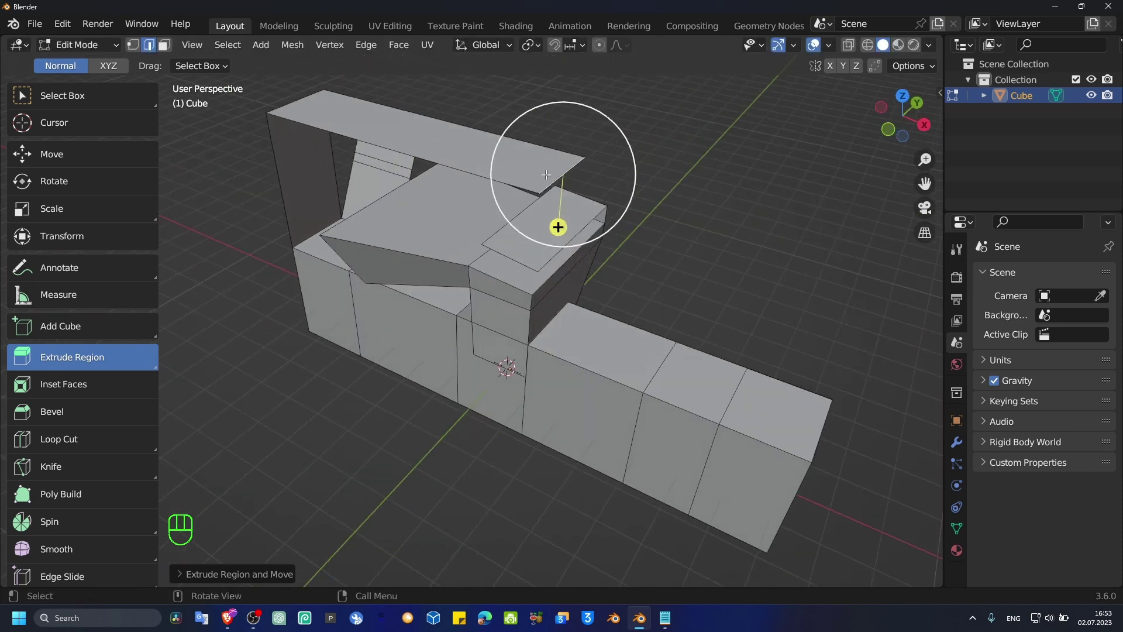
# Try to extrude the overhang's end edge with increment snapping, about 7 m in X and -4 m in Z, and undo it.
pyautogui.press('e')
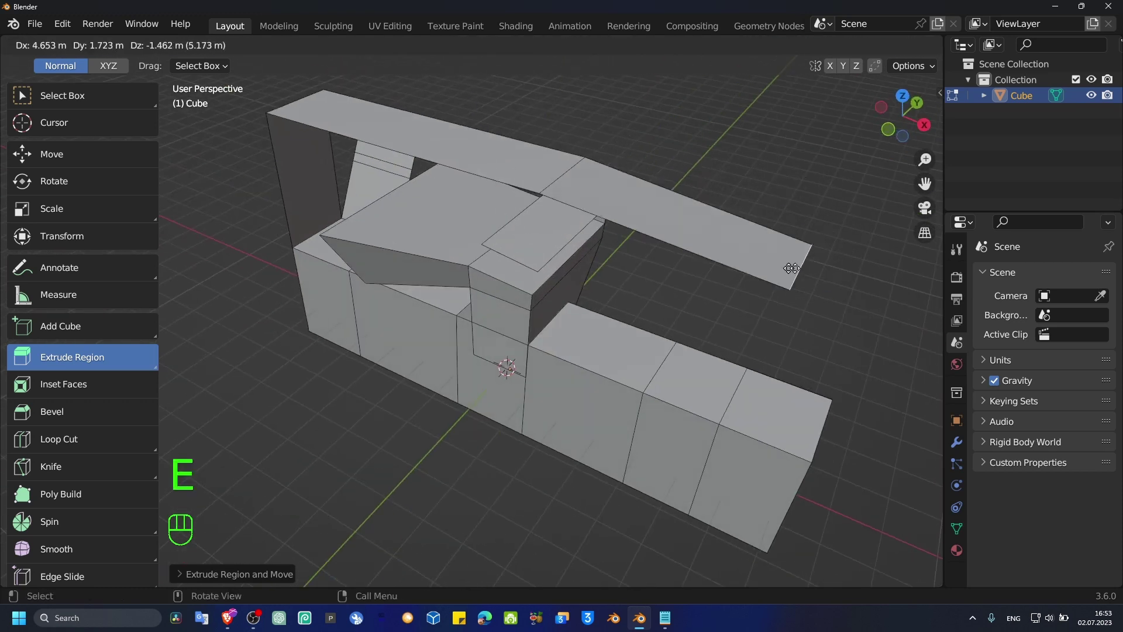
pyautogui.press('ctrl')
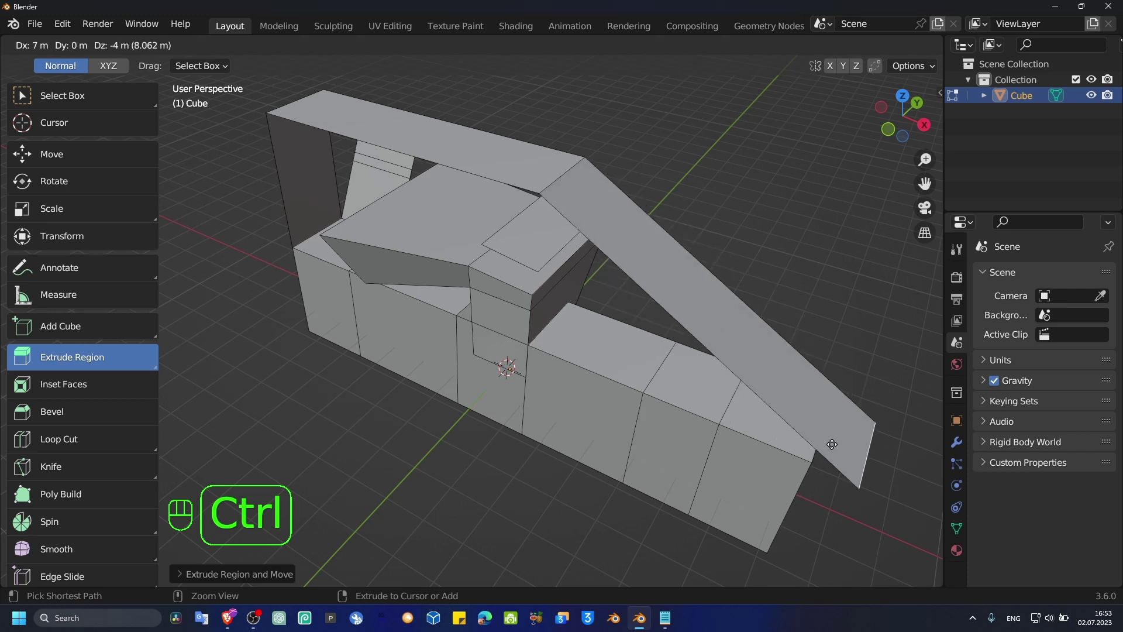
pyautogui.click(841, 440)
pyautogui.moveTo(840, 440); pyautogui.dragTo(684, 363, button='middle')
pyautogui.hotkey('ctrl', 'z')
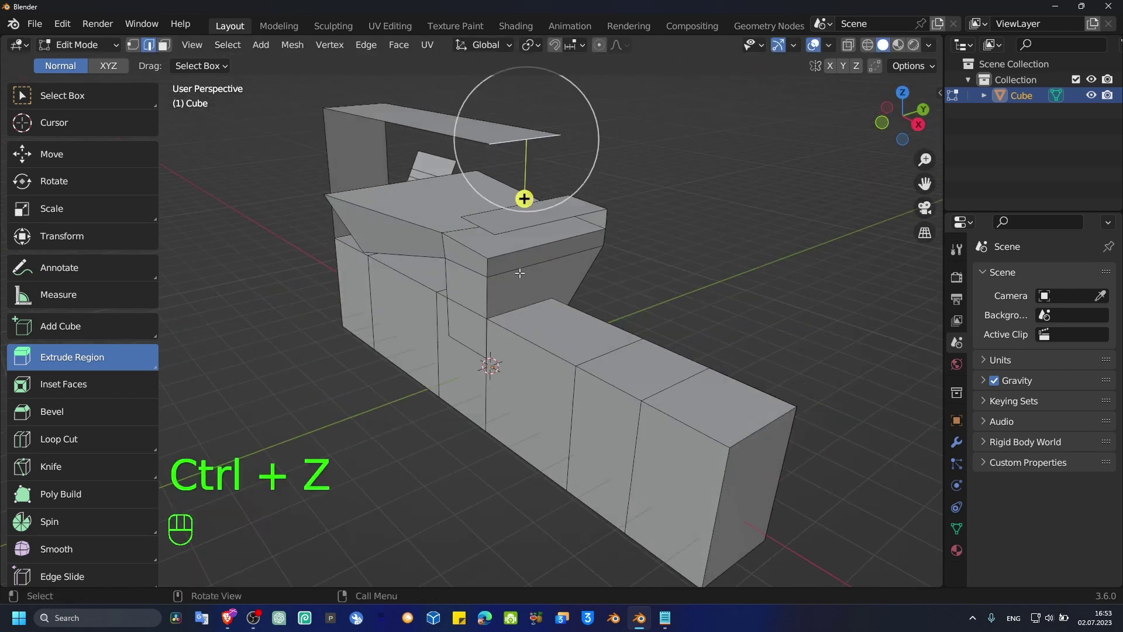
# Switch to vertex selection and extrude a short loose edge from the overhang's end corner.
pyautogui.click(133, 46)
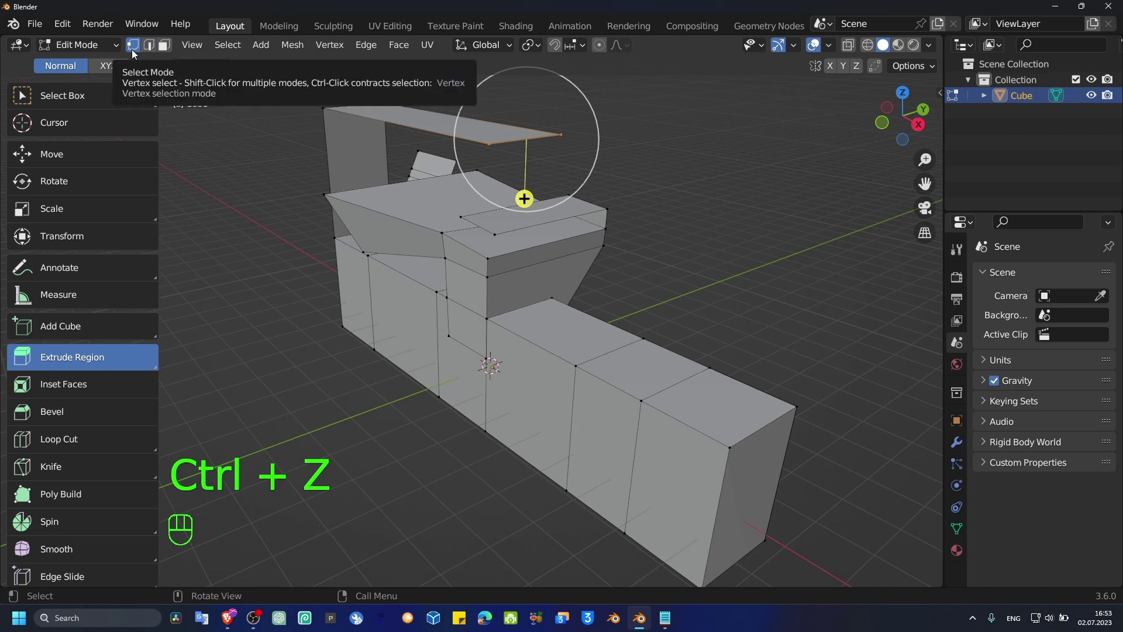
pyautogui.moveTo(548, 119); pyautogui.dragTo(556, 118)
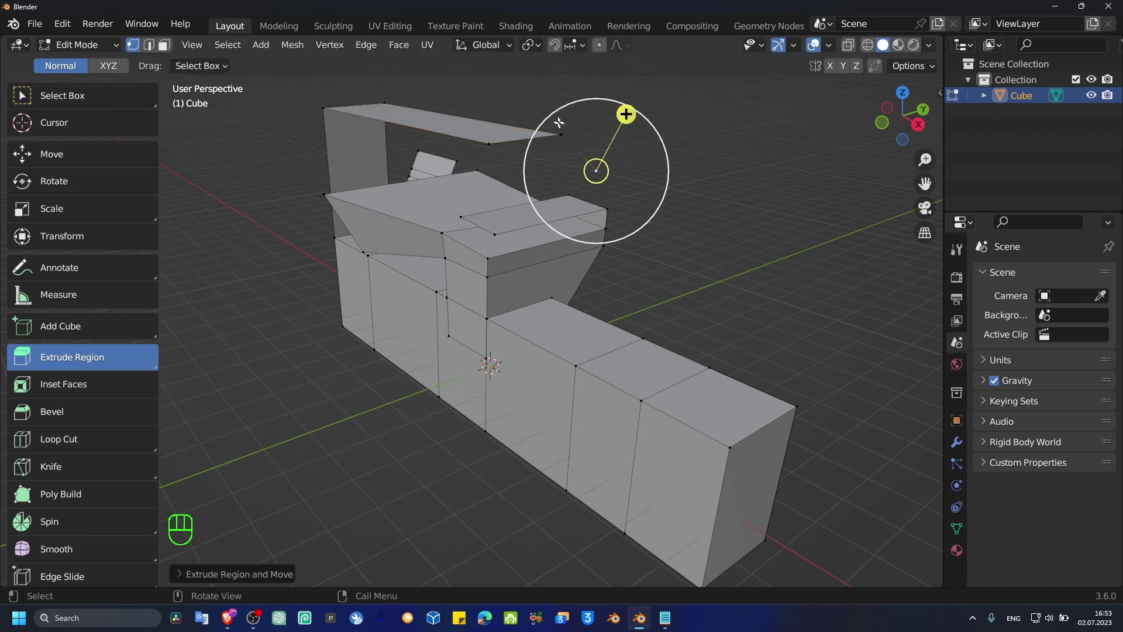
pyautogui.scroll(5, 556, 118)
pyautogui.keyDown('shift'); pyautogui.moveTo(556, 118); pyautogui.dragTo(396, 260, button='middle'); pyautogui.keyUp('shift')
pyautogui.scroll(-5, 396, 260)
# Select the front corner vertex on top of the pillar and move it slightly.
pyautogui.click(280, 313)
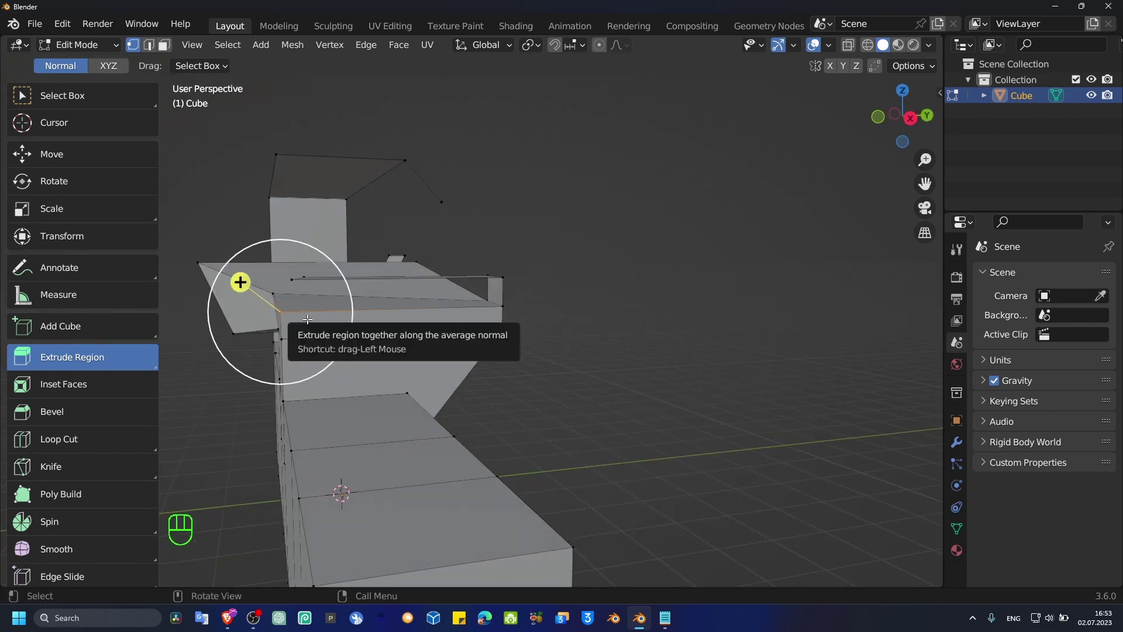
pyautogui.press('g')
pyautogui.click(304, 333)
# Extrude the pillar's corner vertex five times in a row to build a free zigzag chain of edges beside the mesh.
pyautogui.press('e')
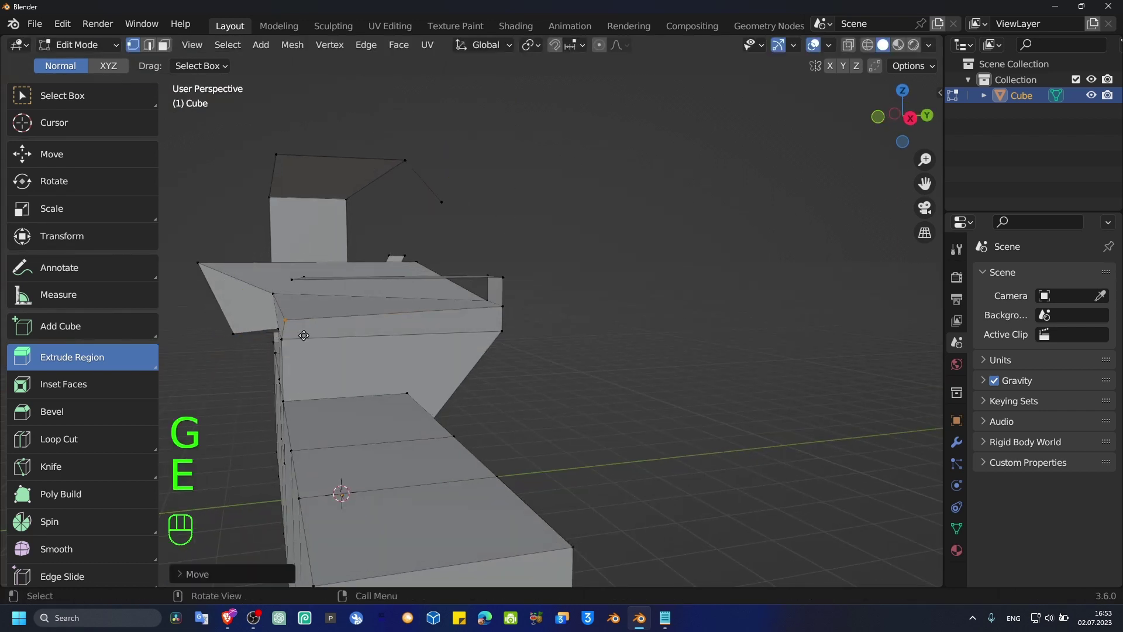
pyautogui.click(225, 382)
pyautogui.moveTo(257, 366); pyautogui.dragTo(362, 351, button='middle')
pyautogui.press('e')
pyautogui.click(283, 251)
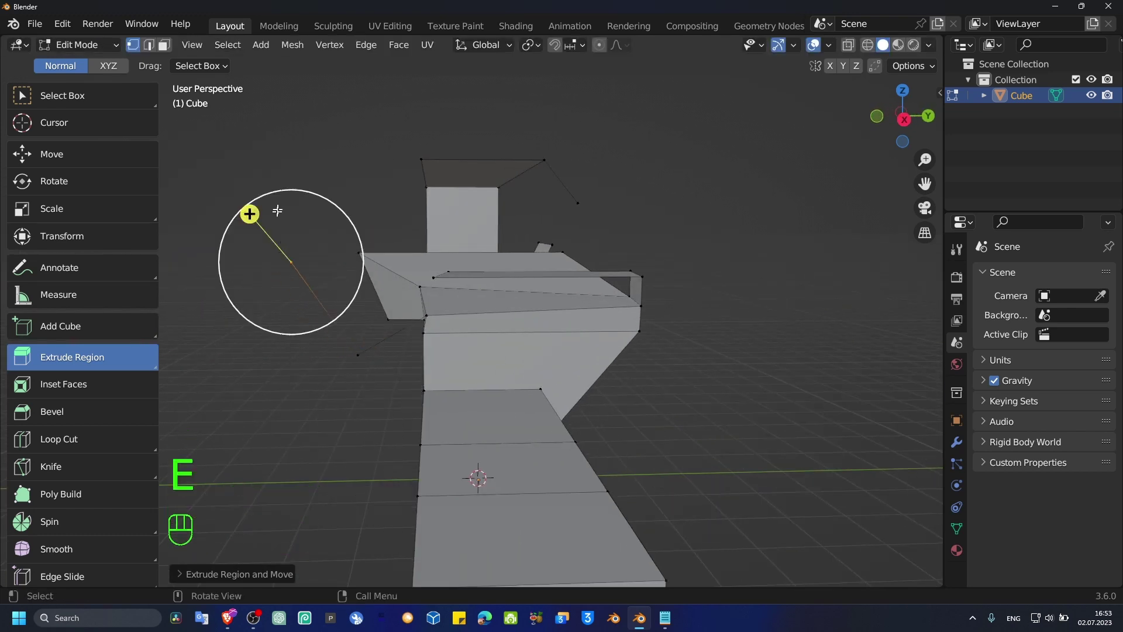
pyautogui.press('e')
pyautogui.click(360, 178)
pyautogui.rightClick(175, 238)
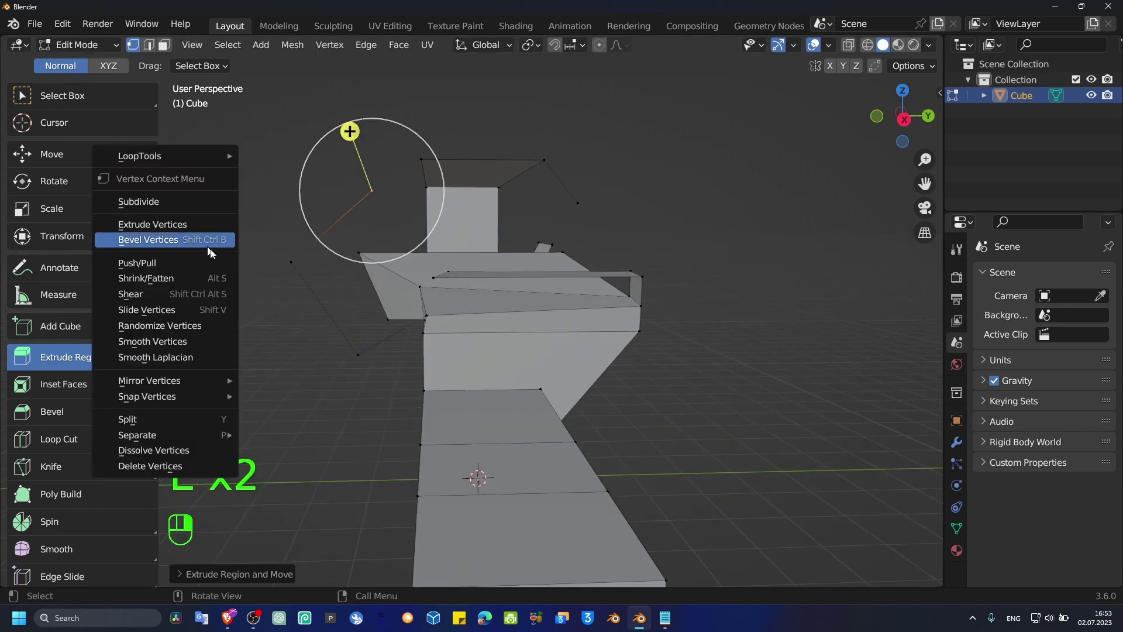
pyautogui.press('e')
pyautogui.click(213, 307)
pyautogui.press('e')
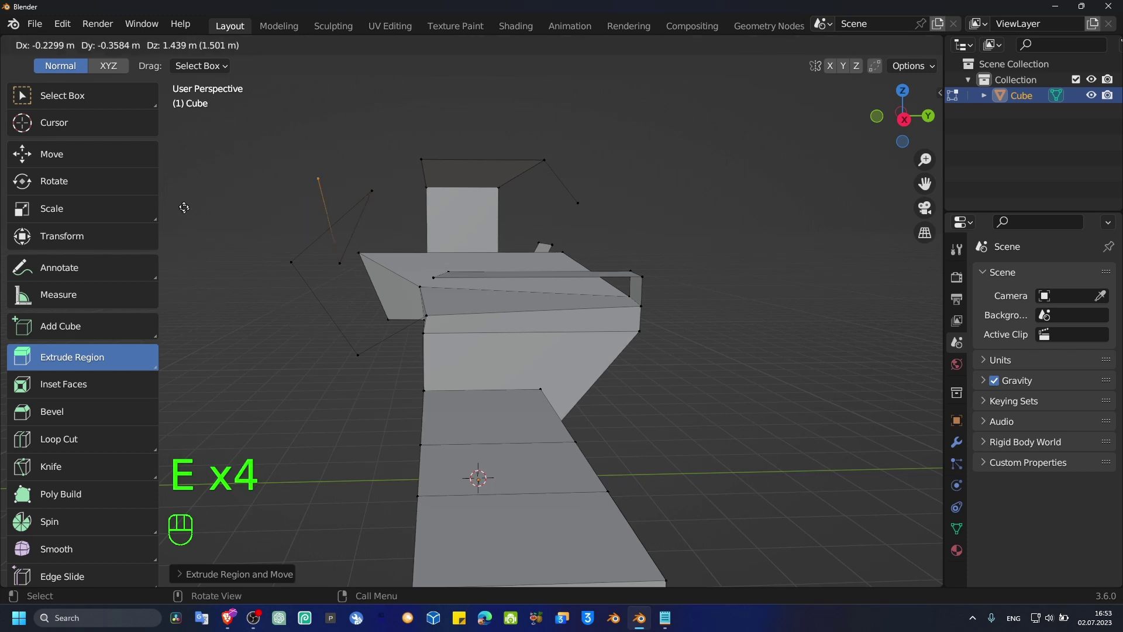
pyautogui.click(191, 216)
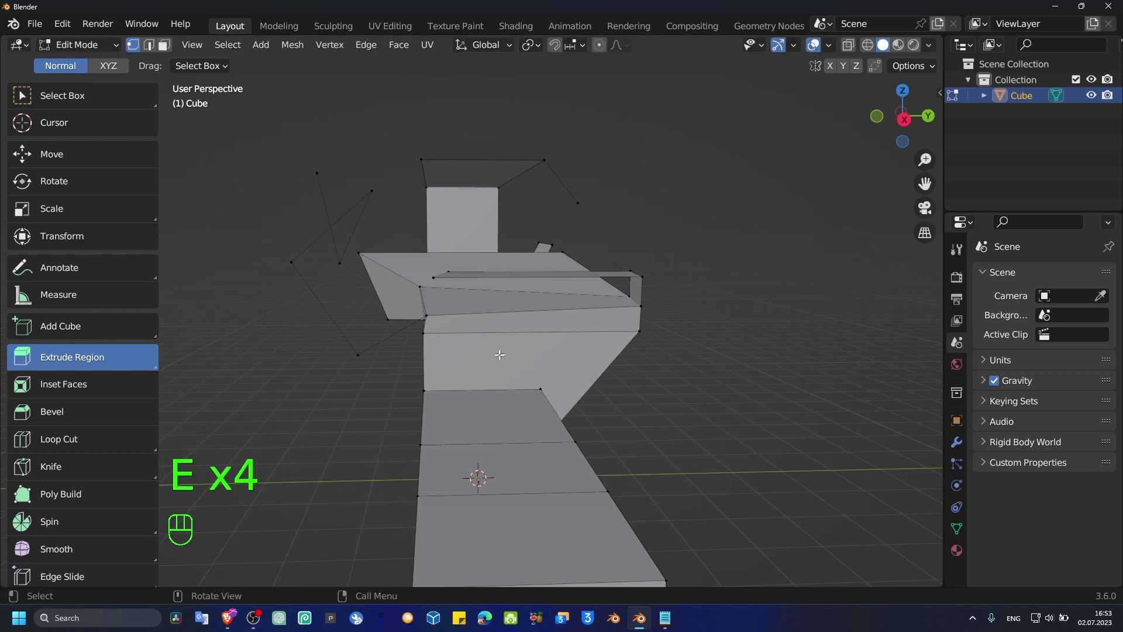
# Extrude the two opposite side faces of the block's positive X end segment outward with Extrude Faces Along Normals.
pyautogui.moveTo(499, 354); pyautogui.dragTo(459, 311, button='middle')
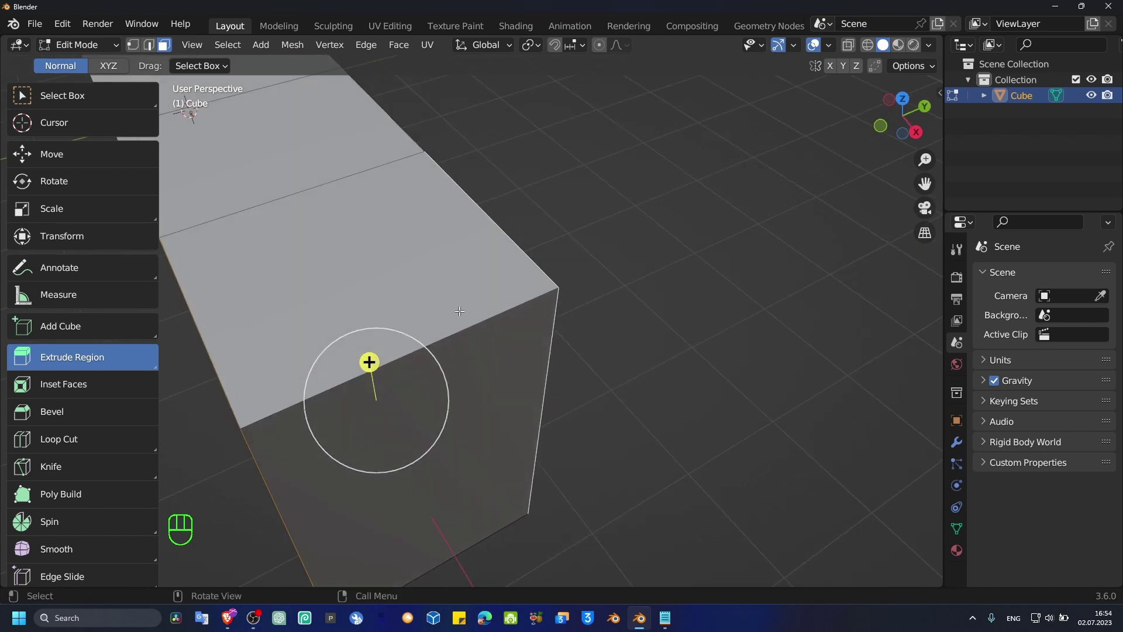
pyautogui.hotkey('alt', 'e')
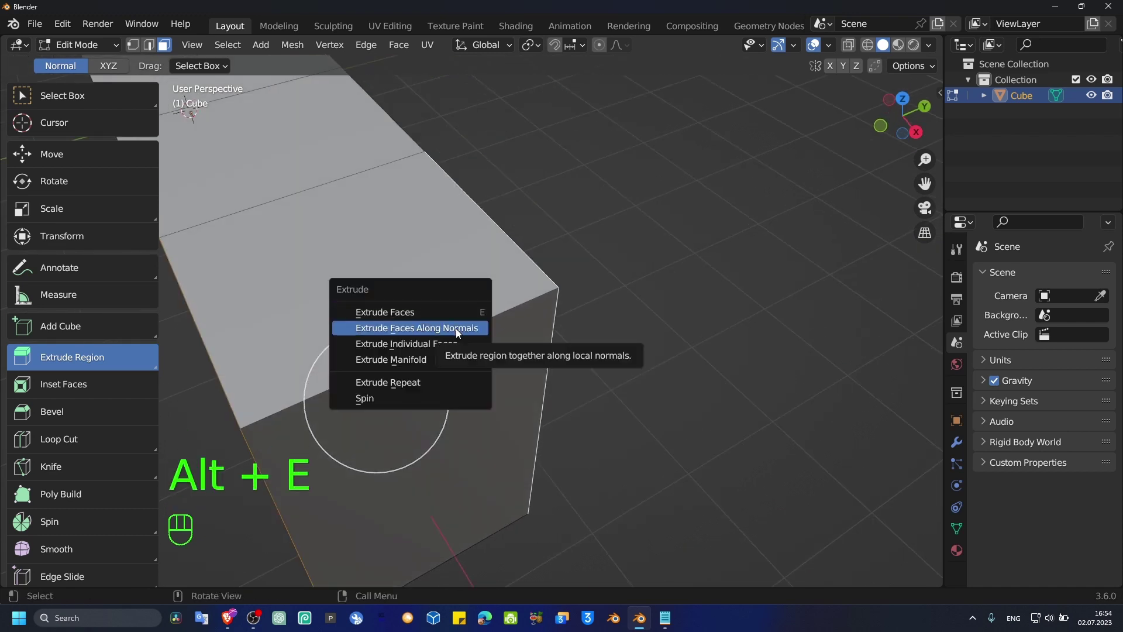
pyautogui.click(458, 328)
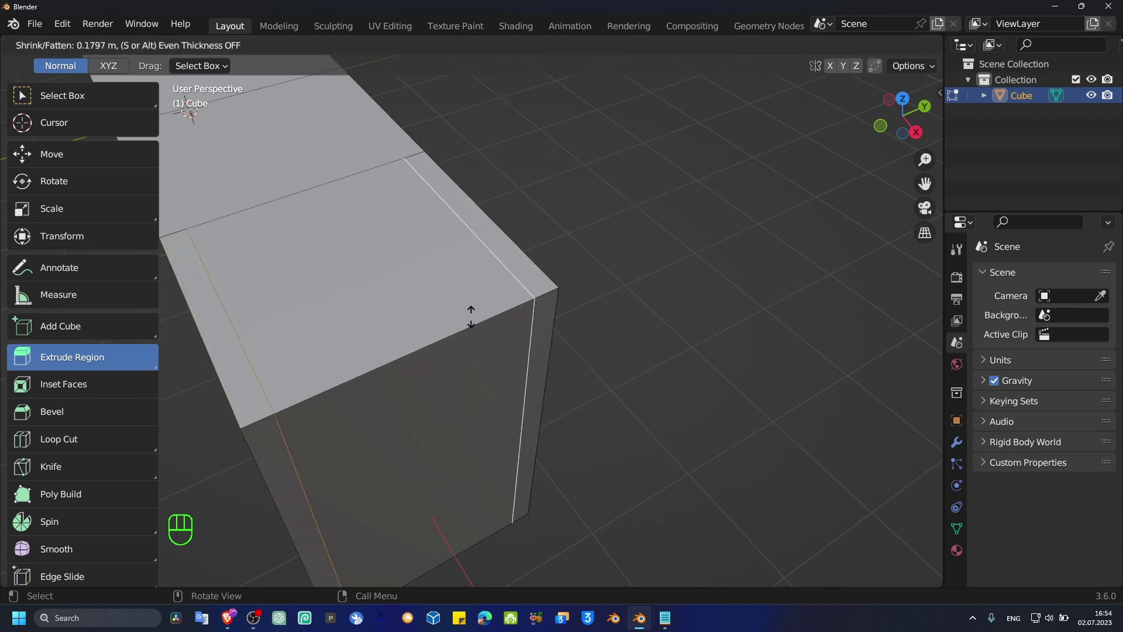
pyautogui.click(441, 348)
pyautogui.moveTo(431, 371); pyautogui.dragTo(351, 302, button='middle')
pyautogui.keyDown('shift'); pyautogui.moveTo(351, 302); pyautogui.dragTo(439, 303, button='middle'); pyautogui.keyUp('shift')
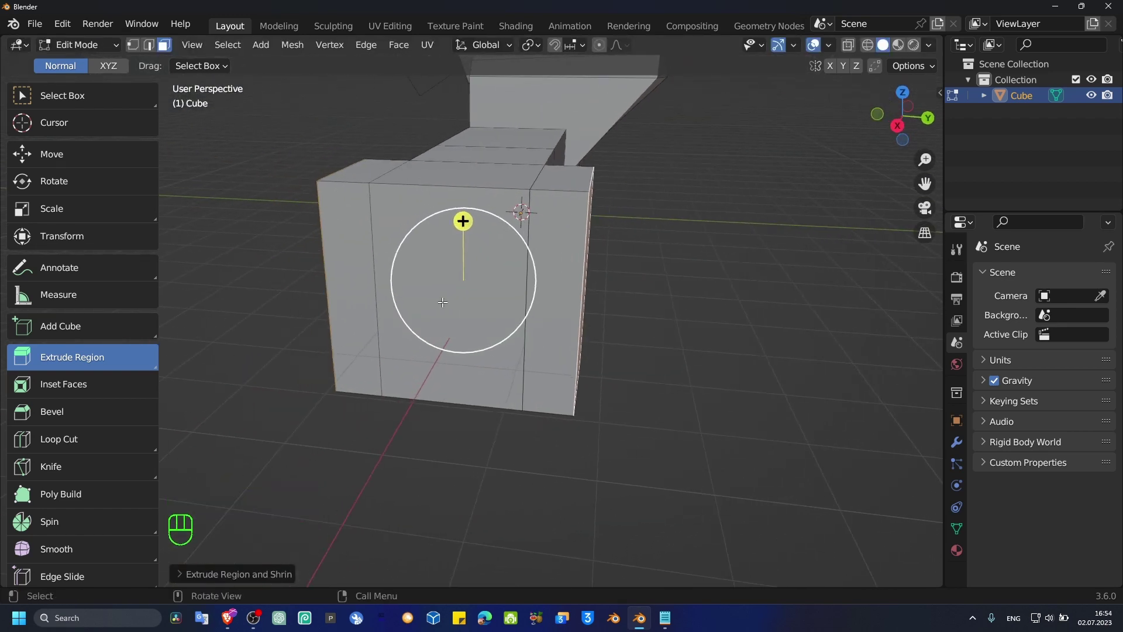
# Apply Extrude Individual Faces to the same two side faces, pushing them inward by about 0.63 m.
pyautogui.hotkey('alt', 'e')
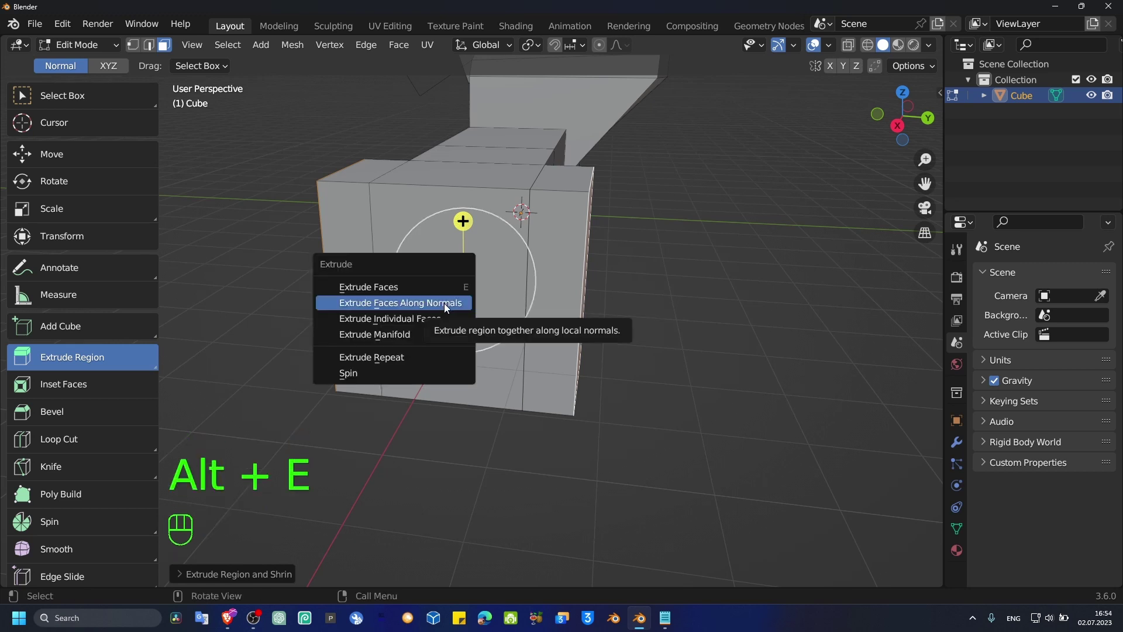
pyautogui.click(429, 319)
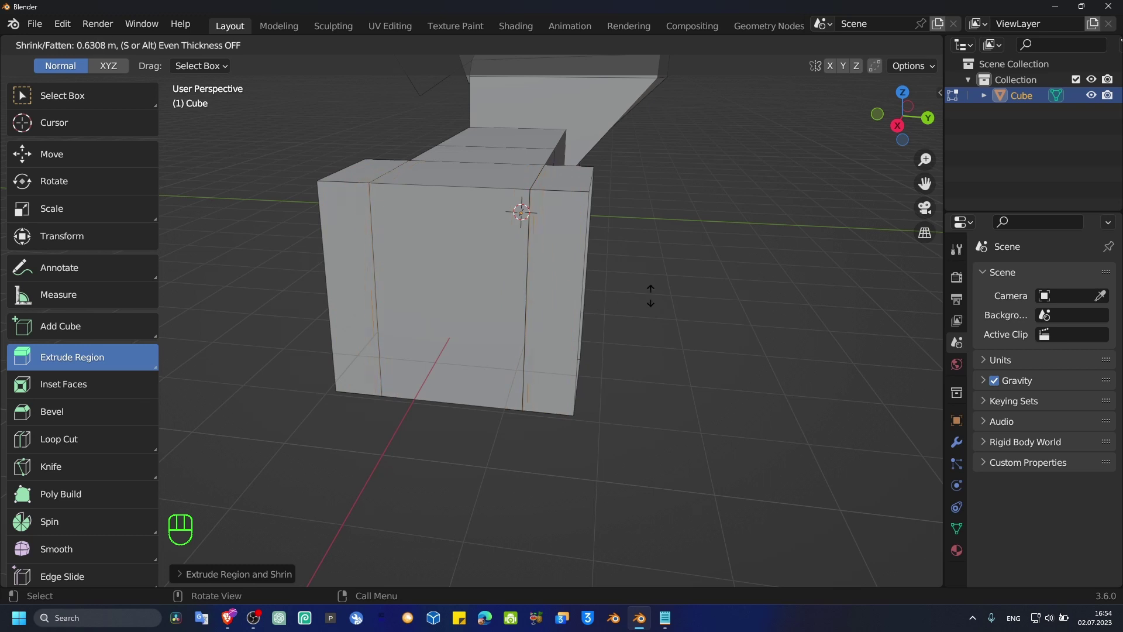
pyautogui.click(350, 294)
# Apply Extrude Individual Faces to the two narrow front faces of the end segment, pulling them out into long parallel arms.
pyautogui.press('c')
pyautogui.moveTo(461, 220); pyautogui.dragTo(451, 238, button='middle')
pyautogui.keyDown('shift'); pyautogui.click(444, 334); pyautogui.keyUp('shift')
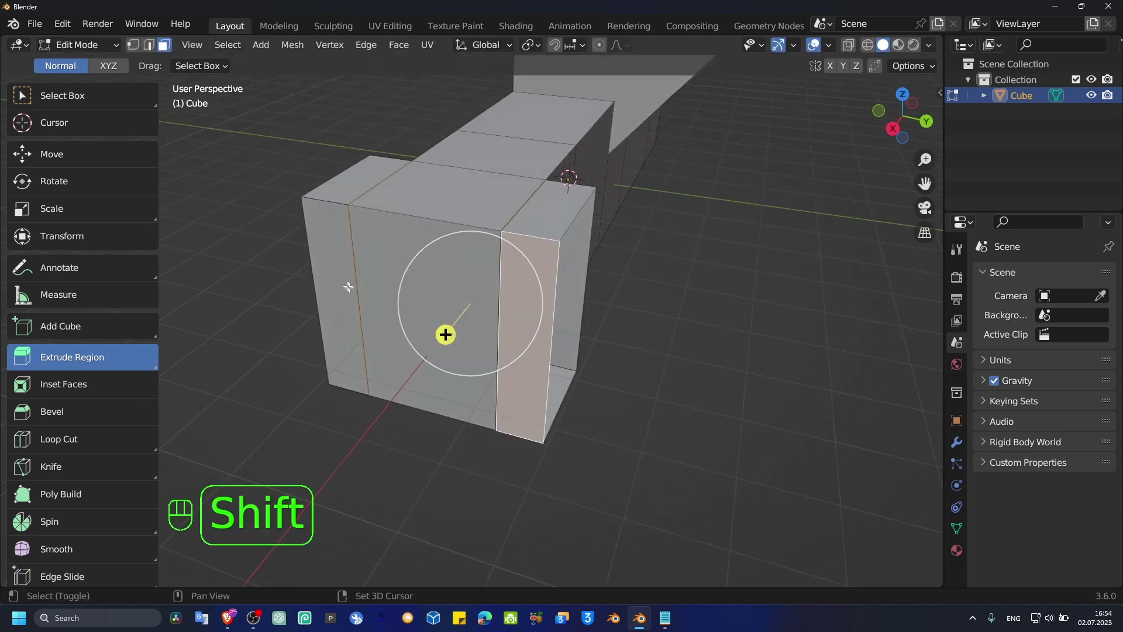
pyautogui.hotkey('alt', 'e')
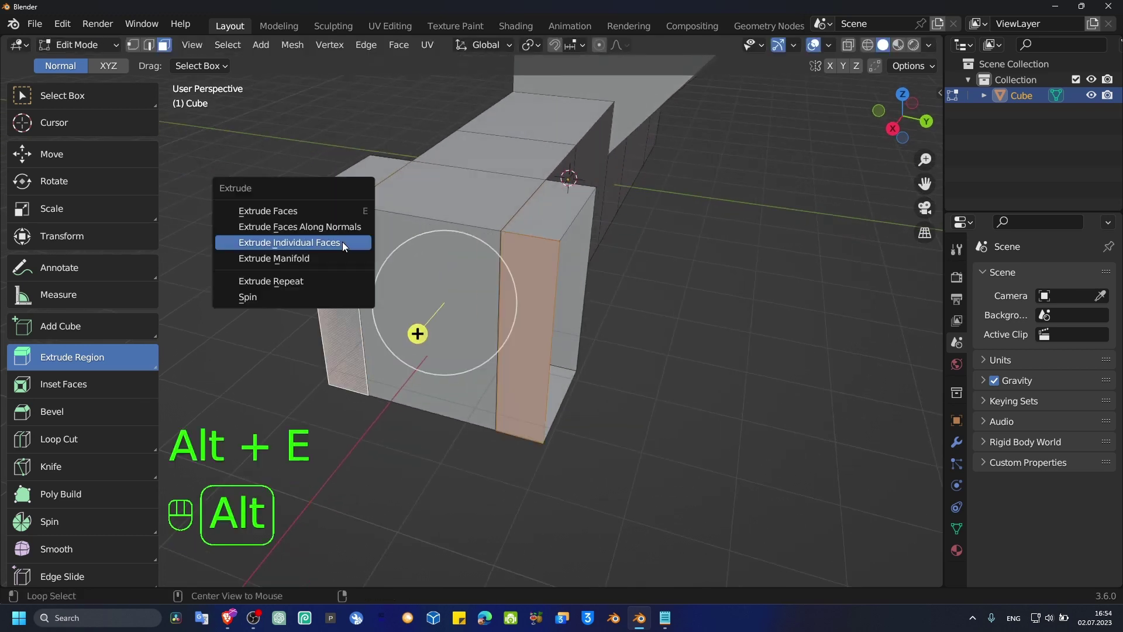
pyautogui.click(343, 242)
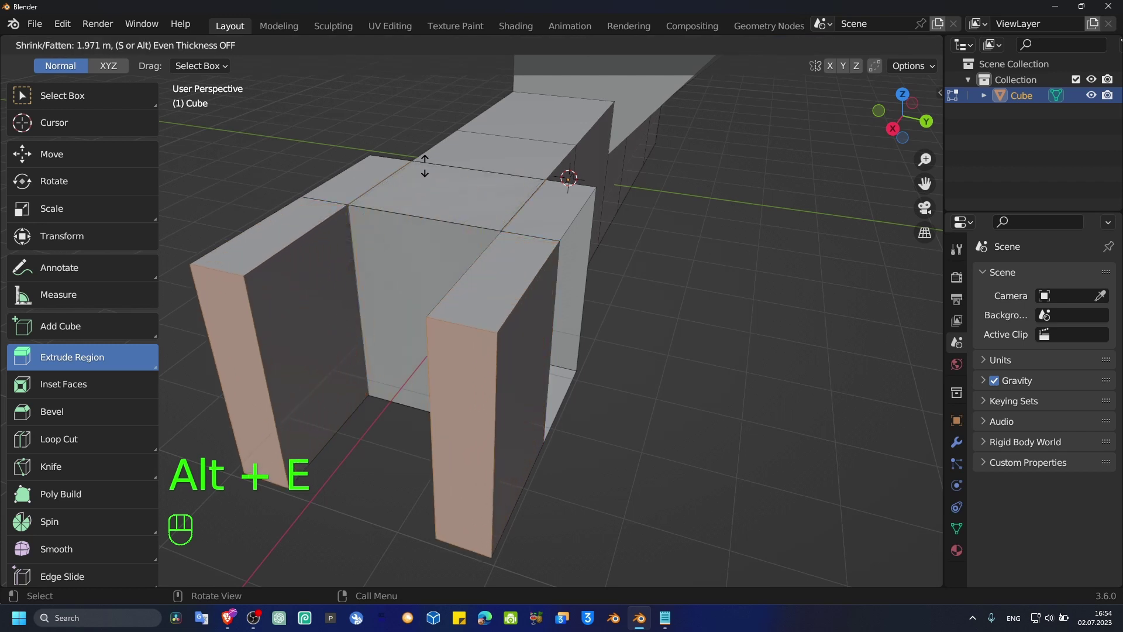
pyautogui.click(510, 122)
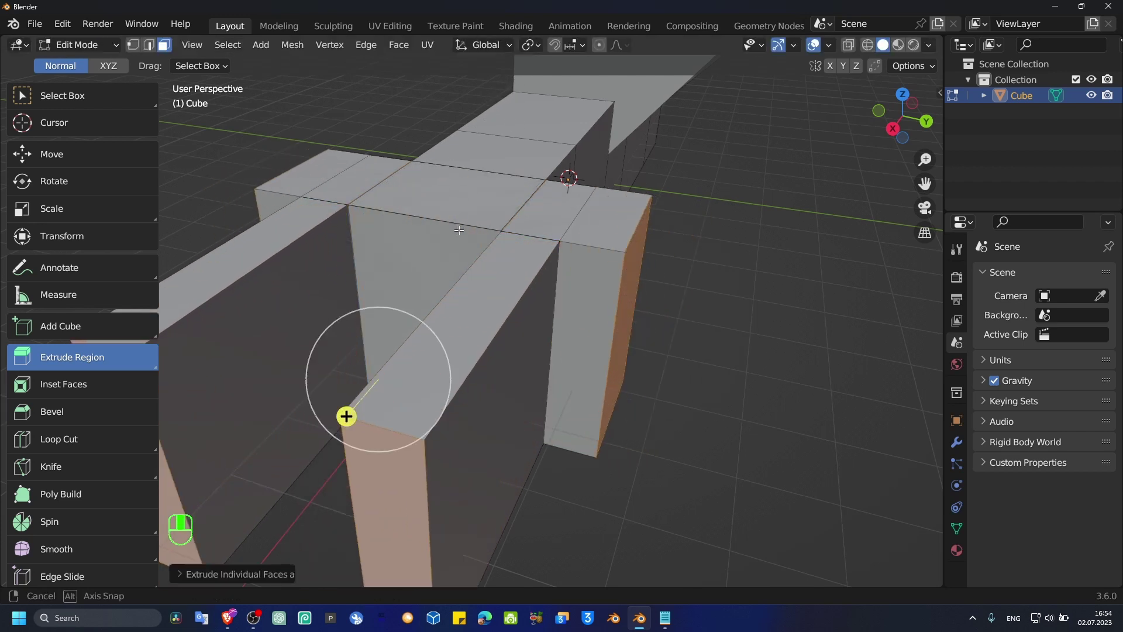
# Raise the top faces of the end segment and its two arms together with Extrude Manifold.
pyautogui.moveTo(462, 210); pyautogui.dragTo(430, 236, button='middle')
pyautogui.click(404, 234)
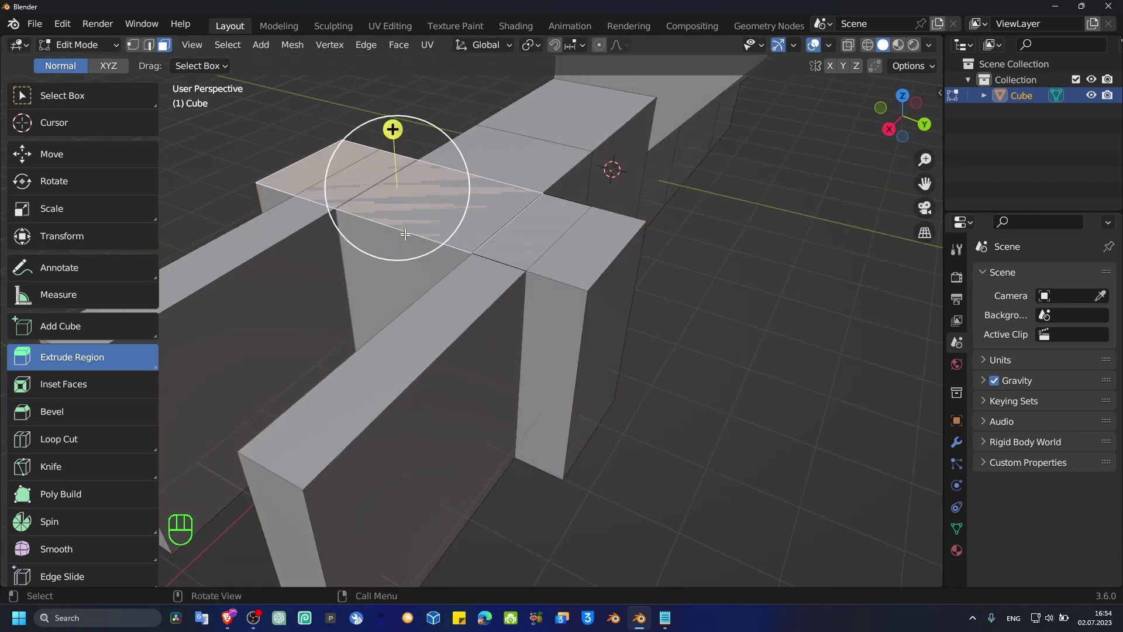
pyautogui.keyDown('shift'); pyautogui.click(563, 252); pyautogui.keyUp('shift')
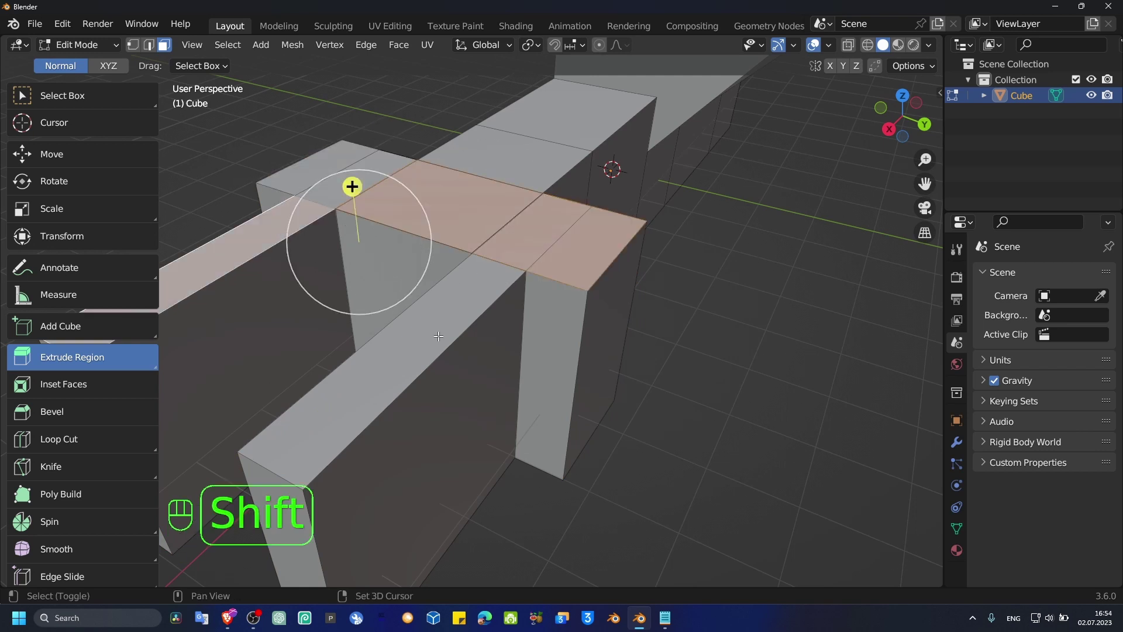
pyautogui.keyDown('shift'); pyautogui.click(291, 244); pyautogui.keyUp('shift')
pyautogui.hotkey('alt', 'e')
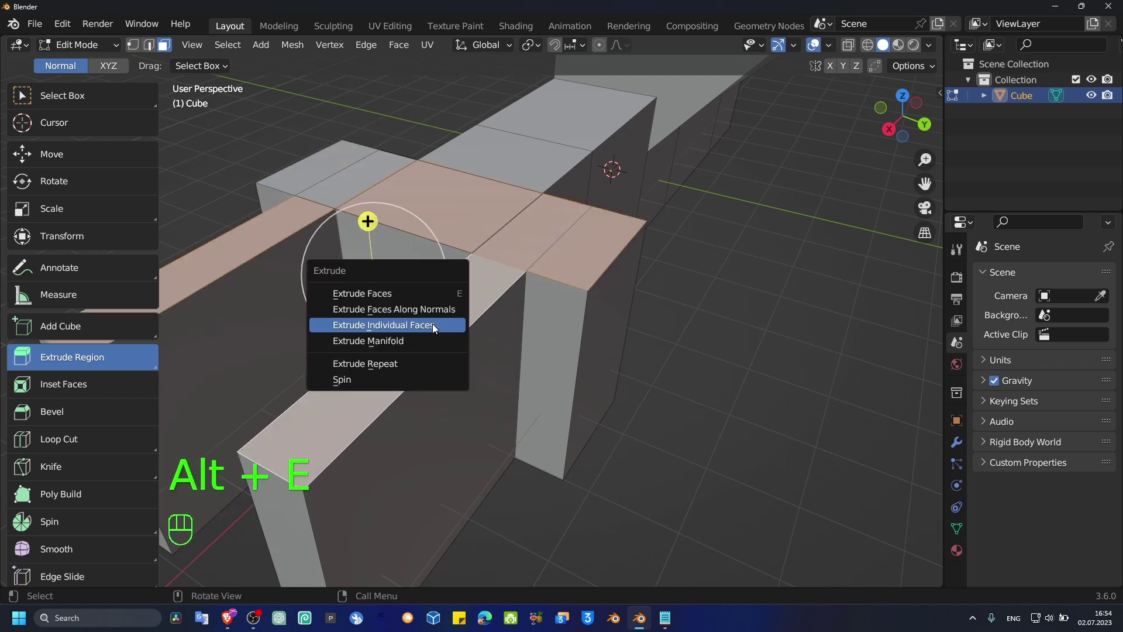
pyautogui.click(433, 340)
pyautogui.click(304, 294)
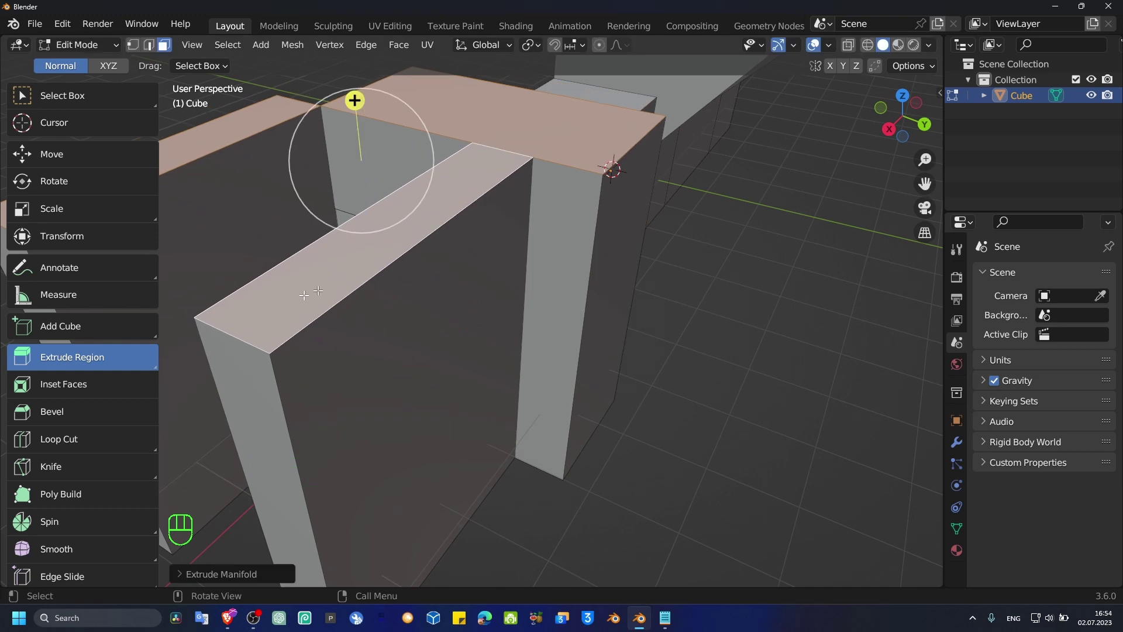
pyautogui.click(86, 359)
pyautogui.click(82, 374)
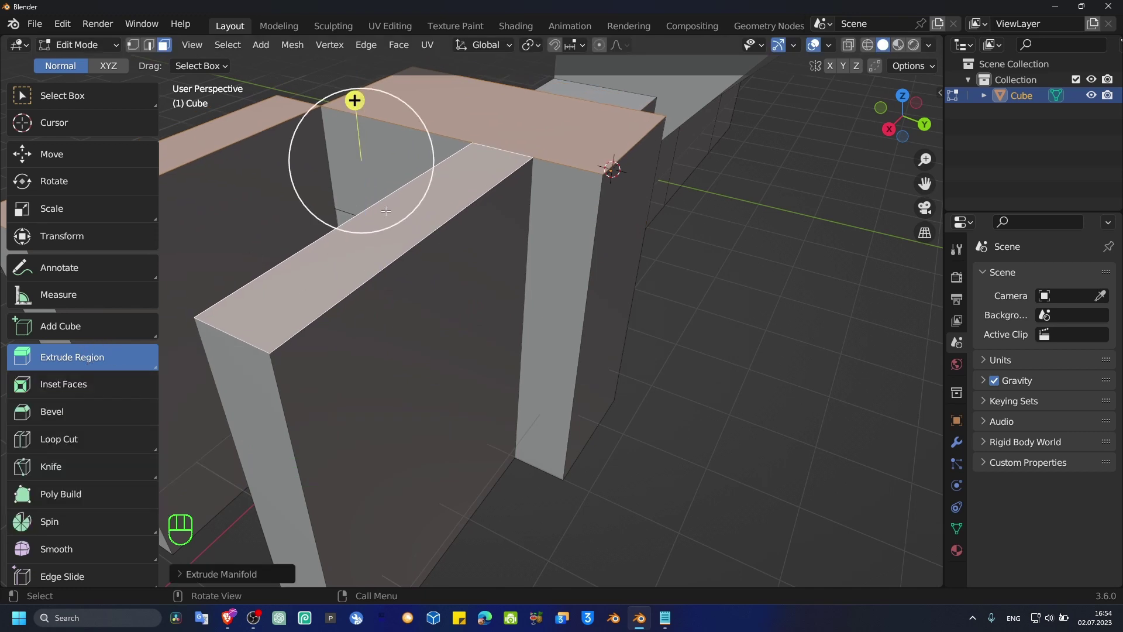
# Extrude the front face between the two arms and the front face beside the near arm with Extrude Faces Along Normals.
pyautogui.click(388, 163)
pyautogui.keyDown('shift'); pyautogui.click(531, 248); pyautogui.keyUp('shift')
pyautogui.hotkey('alt', 'e')
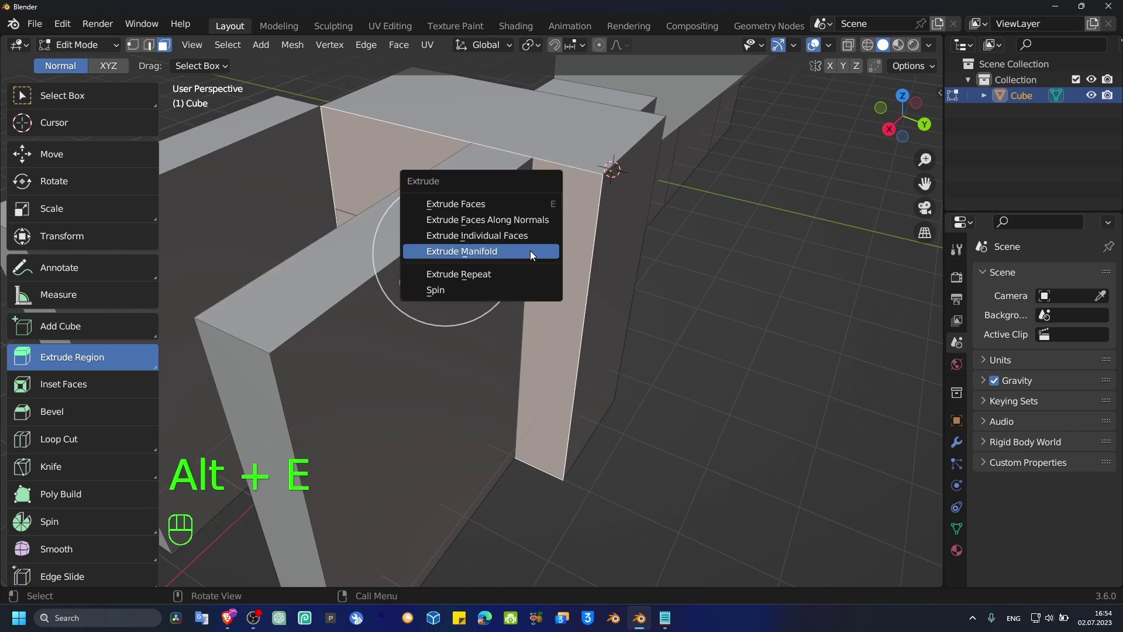
pyautogui.click(519, 220)
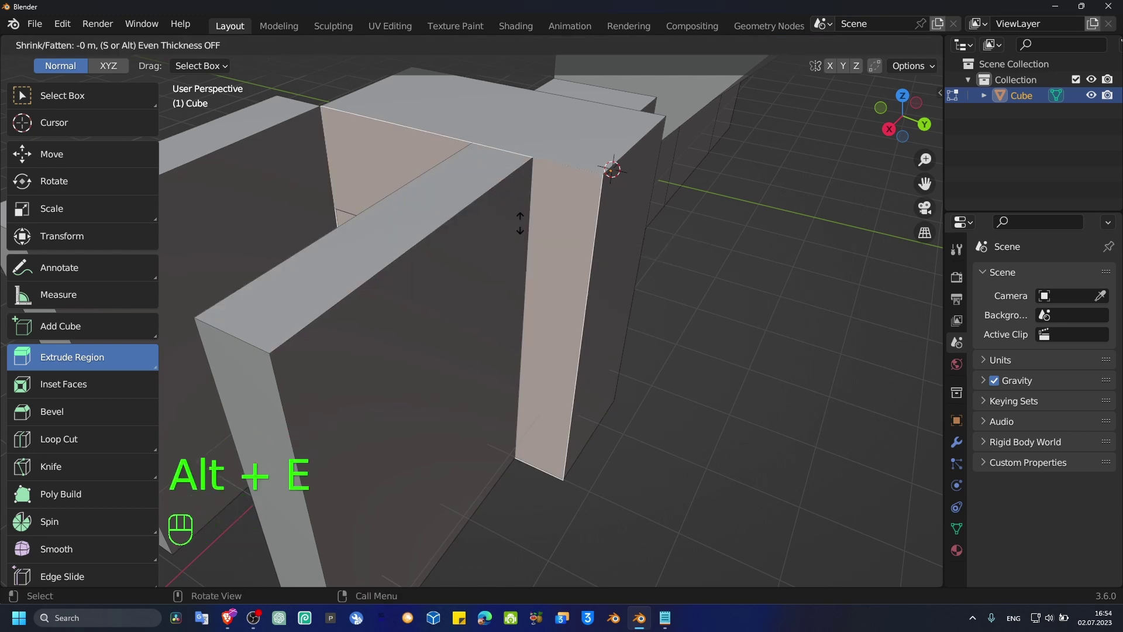
pyautogui.click(556, 86)
pyautogui.moveTo(556, 85); pyautogui.dragTo(358, 172, button='middle')
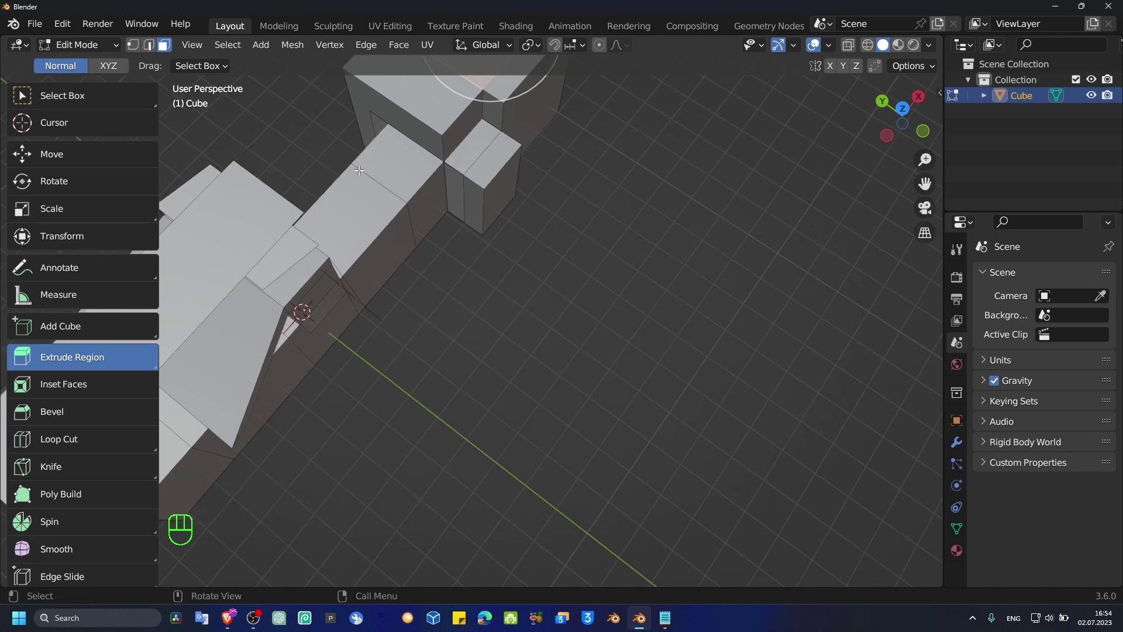